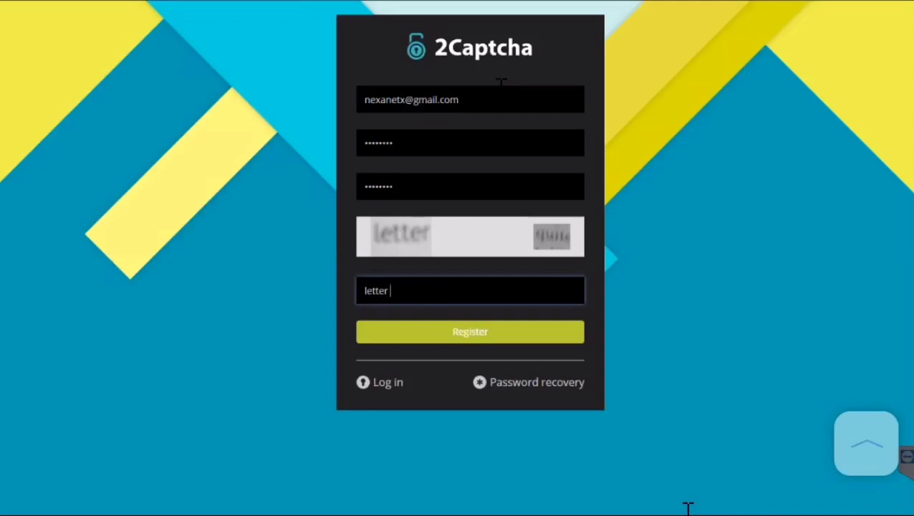
Finish the registration captcha answer with the word 'quite'
type("quite")
Submit the registration form and sign up under the I'M A WORKER role
left_click(461, 340)
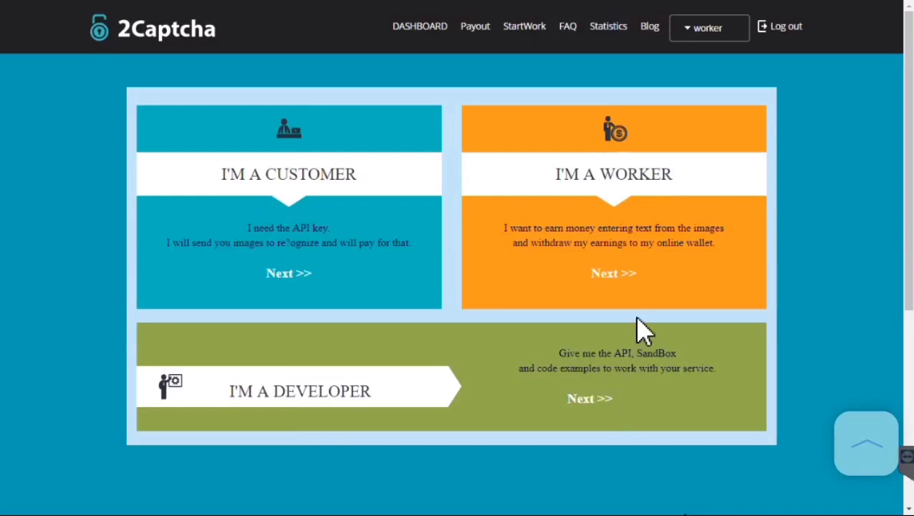
left_click(611, 277)
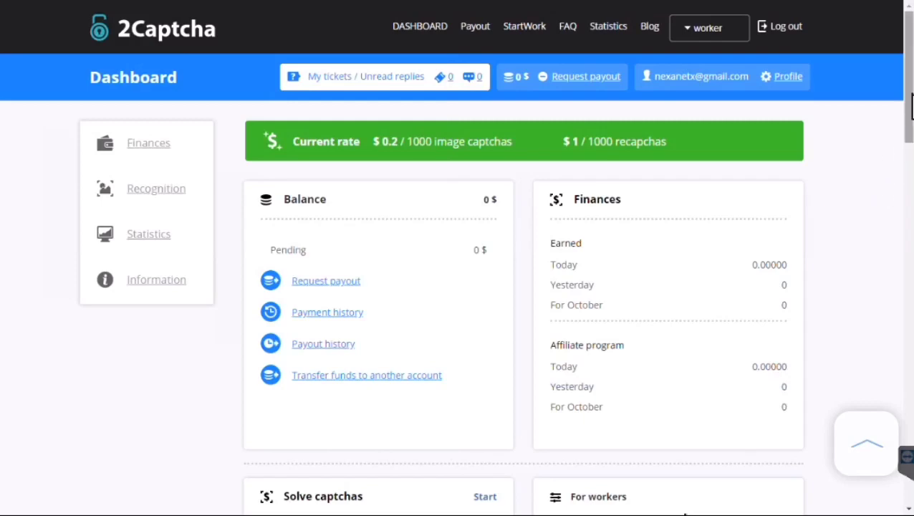
Go to the StartWork page to reach worker training
left_click(520, 34)
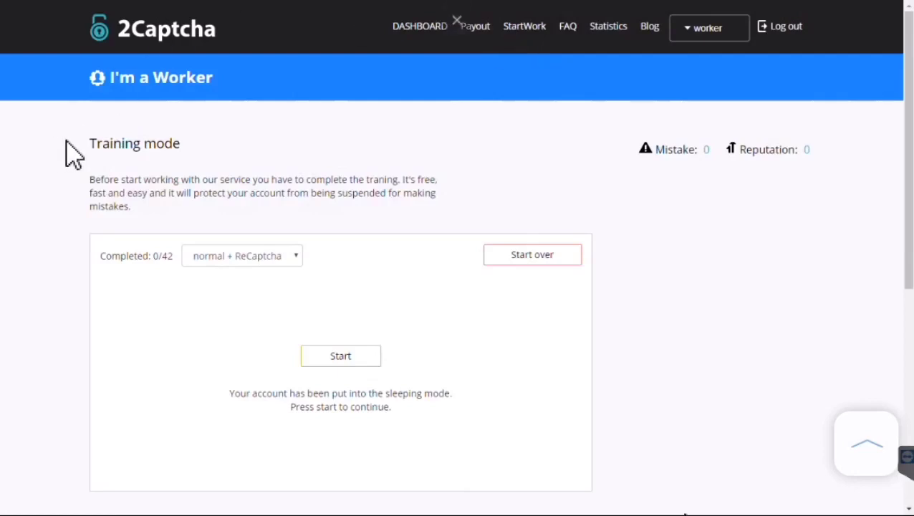
mouse_move(94, 143)
left_mouse_down()
mouse_move(179, 143)
mouse_move(202, 157)
mouse_move(91, 145)
left_mouse_up()
left_click(238, 173)
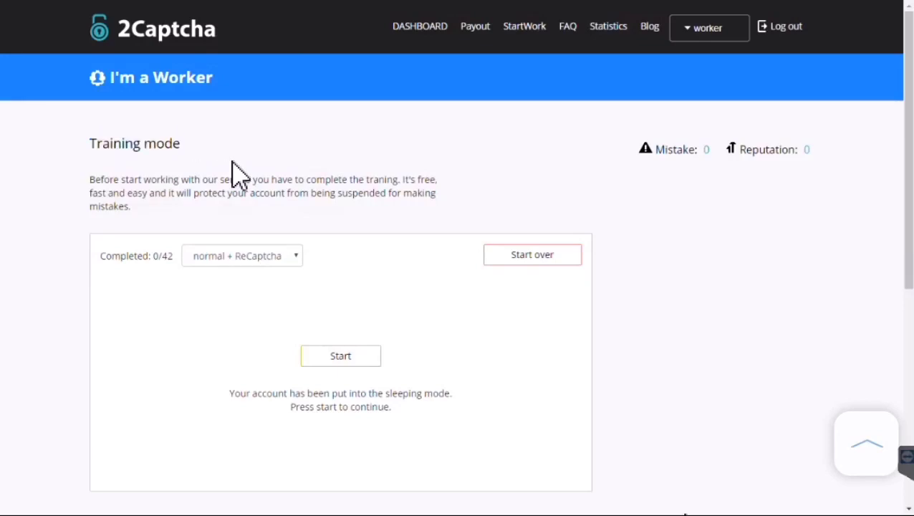
Set the training mode dropdown to 'only normal'
left_click(296, 260)
left_click_drag(106, 258, 140, 258)
left_click(207, 256)
left_click(209, 289)
left_click(360, 281)
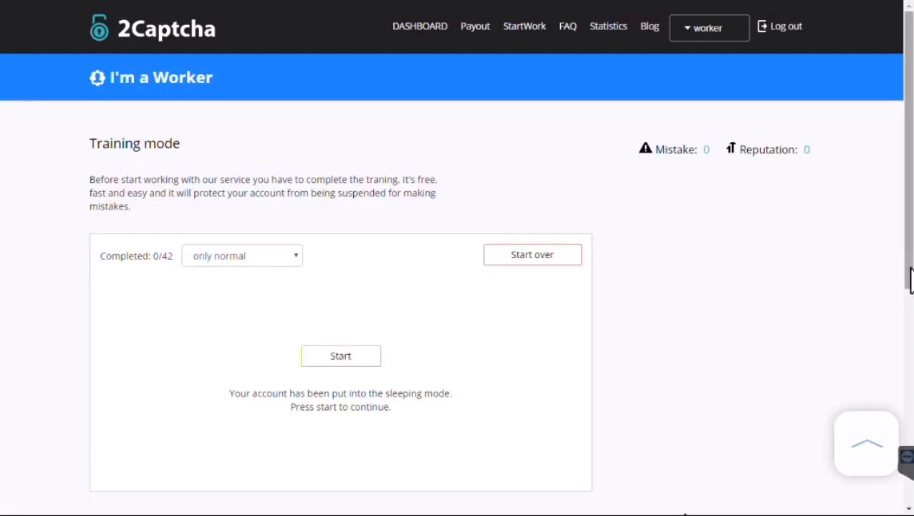
scroll(910, 279, "down", 1)
scroll(910, 279, "up", 1)
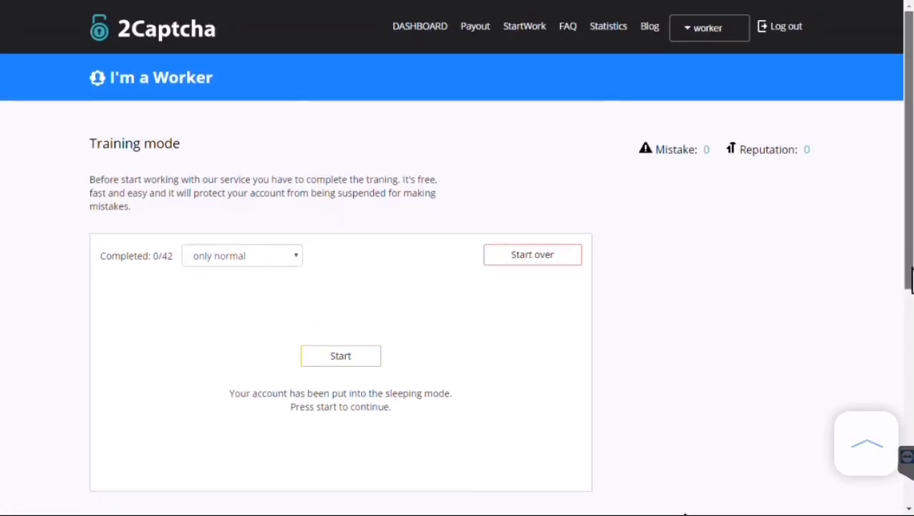
Start training and answer the first two captchas with 281737 and 29274805
left_click(326, 362)
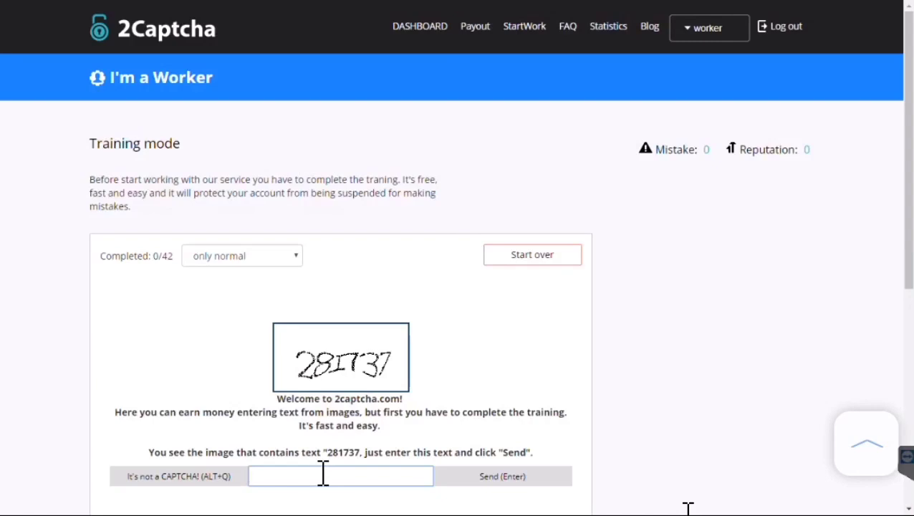
type("281737")
left_click(490, 477)
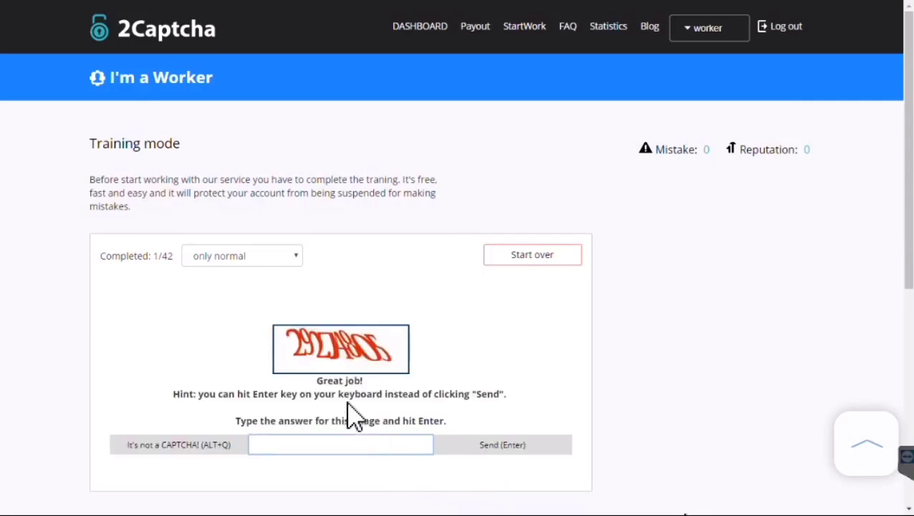
left_click_drag(343, 393, 243, 402)
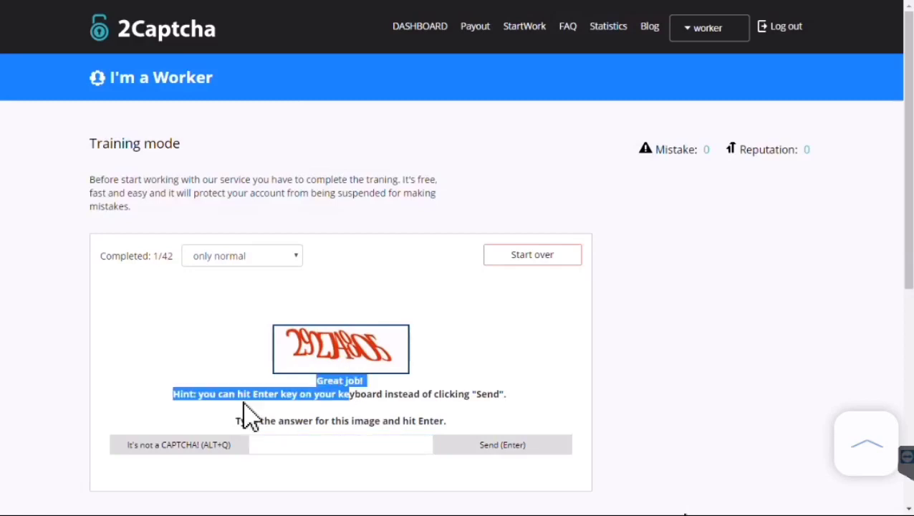
left_click(384, 397)
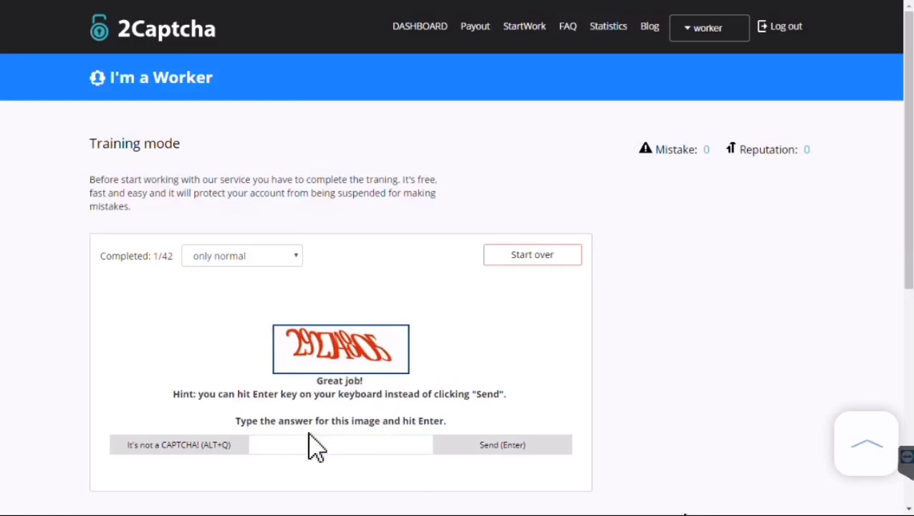
left_click(395, 448)
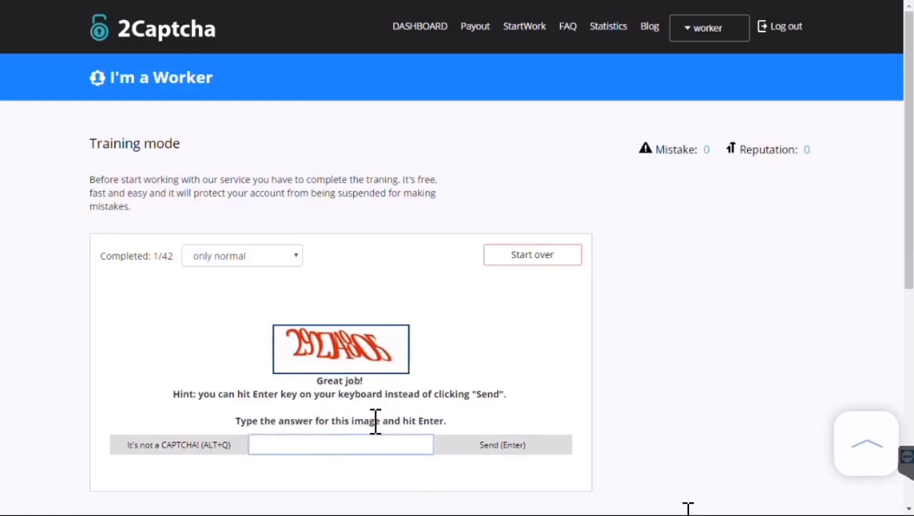
type("29274805")
left_click(495, 445)
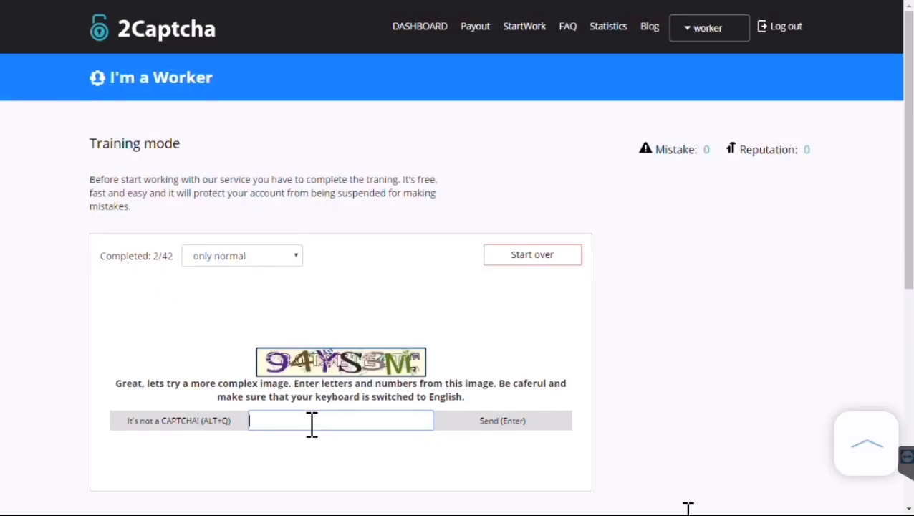
type("94yssm")
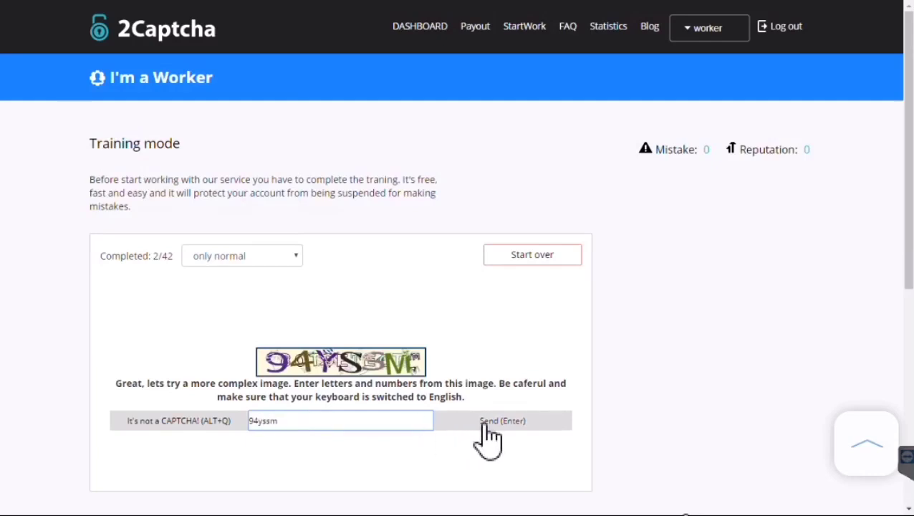
left_click(486, 424)
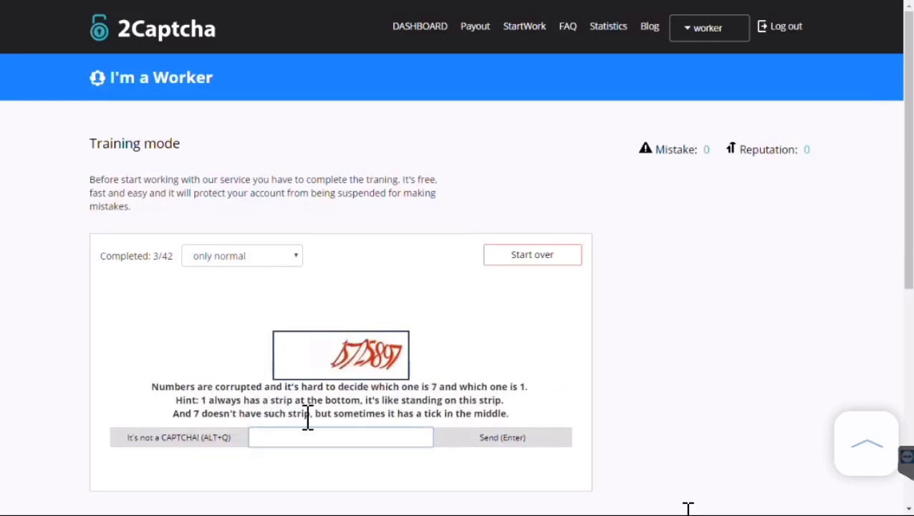
left_click(340, 438)
type("1572589")
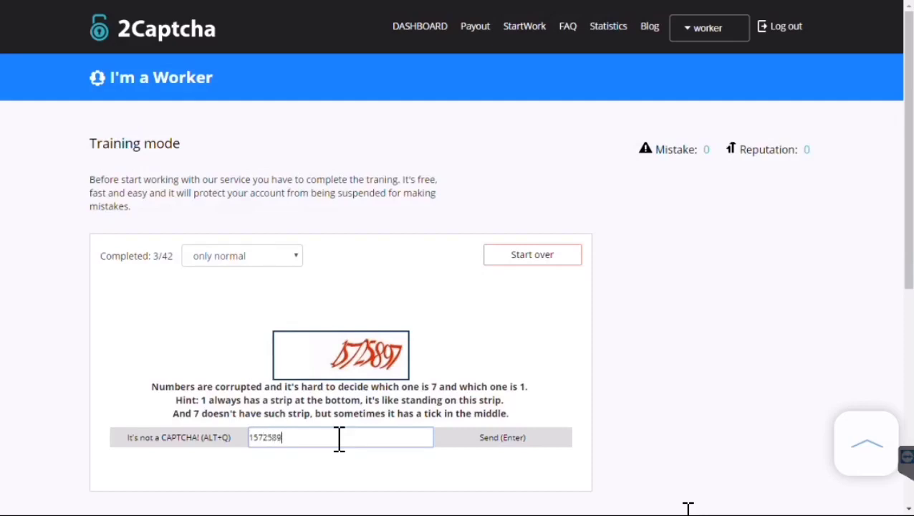
type("7")
left_click(504, 440)
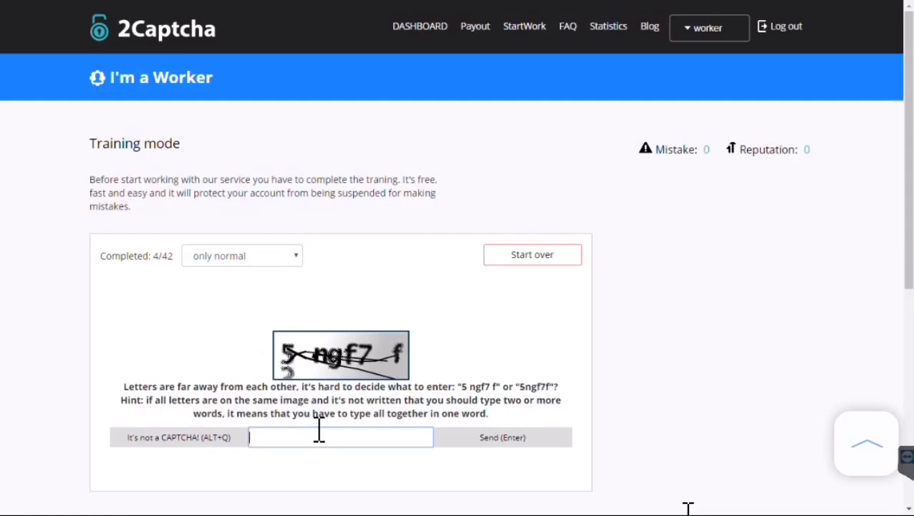
left_click(319, 437)
type("5ngf7")
key("Return")
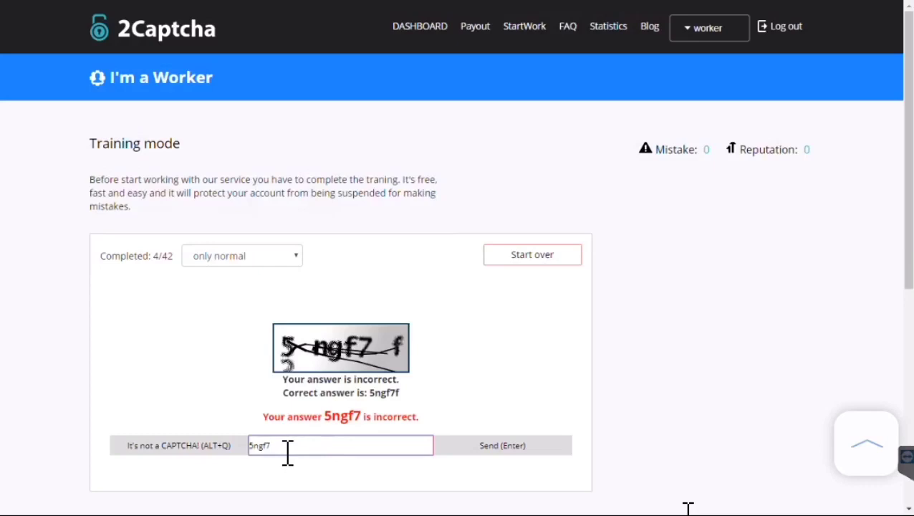
type("f")
key("Return")
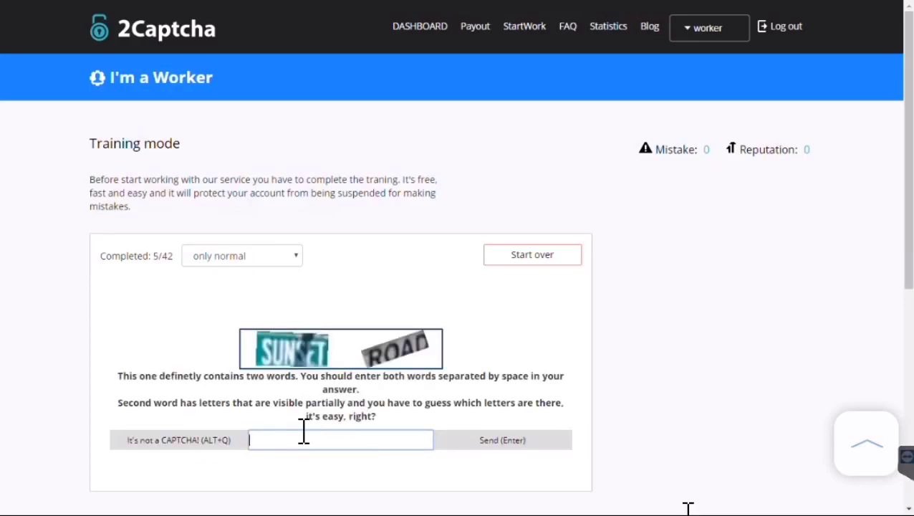
Answer the captchas 'sunset road', 'tooth' and '46gi ee47'
type("sunset road")
key("Return")
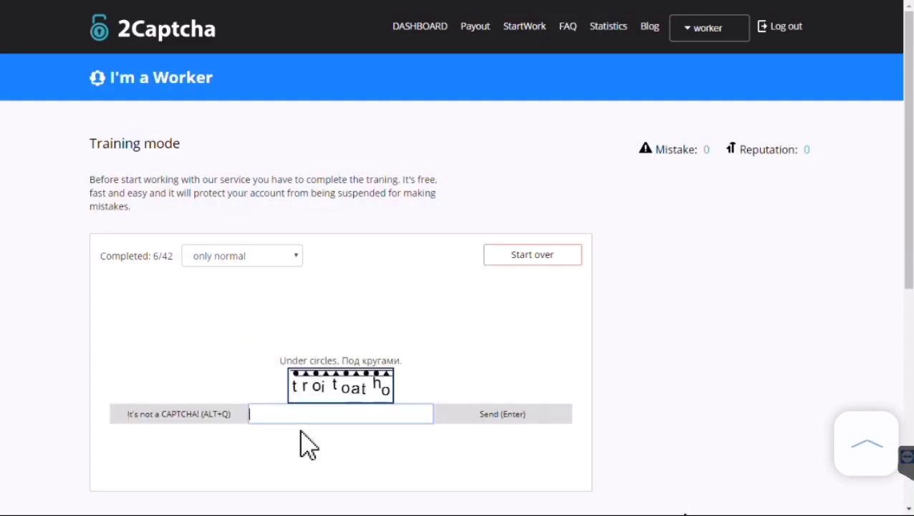
type("tooth")
key("Return")
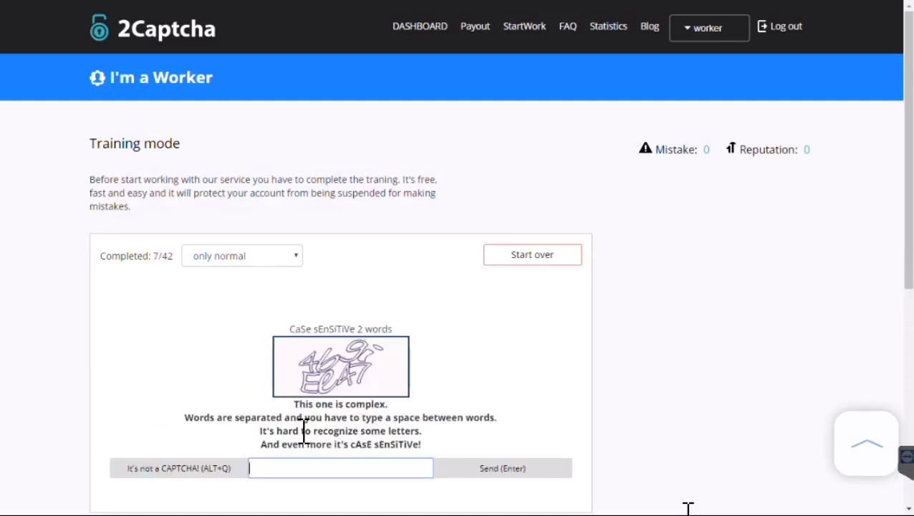
type("46gi ee47")
key("Return")
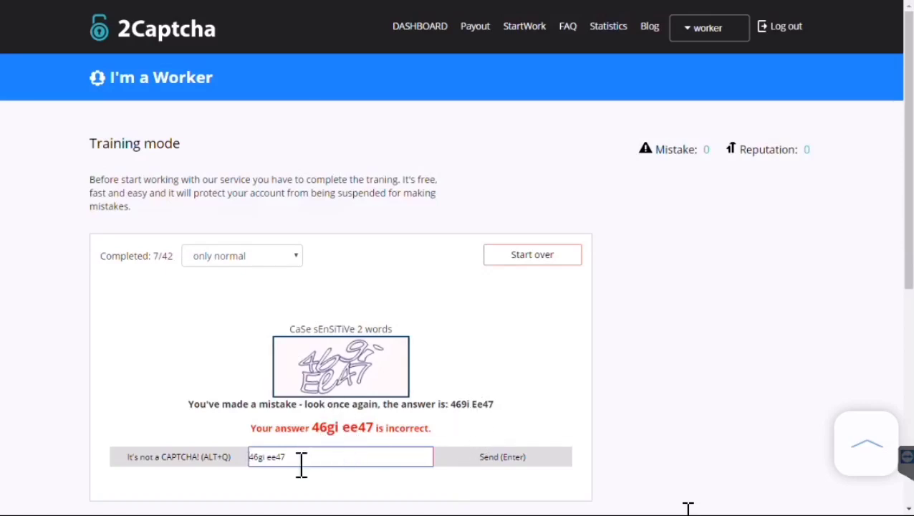
Correct the answer to '469i ee47', answer 'time is am illusion', and report the blank image as not a captcha
left_click(267, 457)
key("BackSpace")
key("BackSpace")
type("9i")
key("Return")
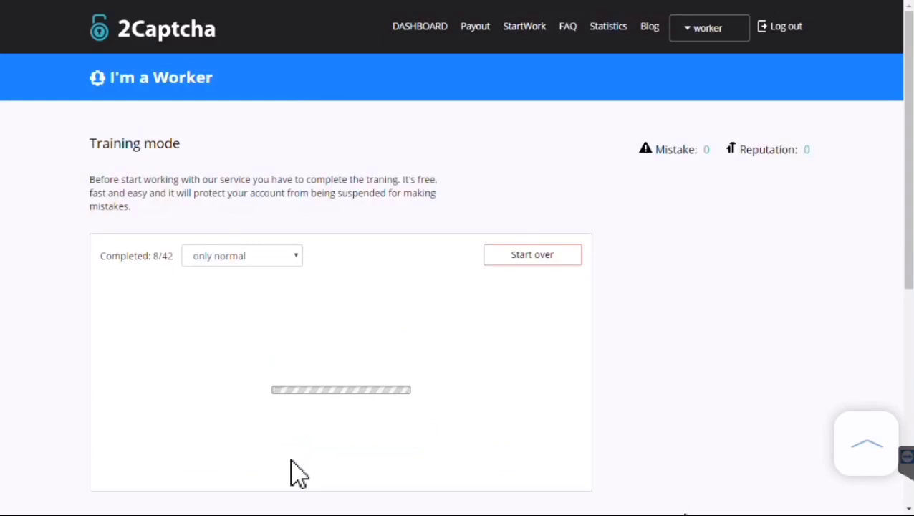
type("tim")
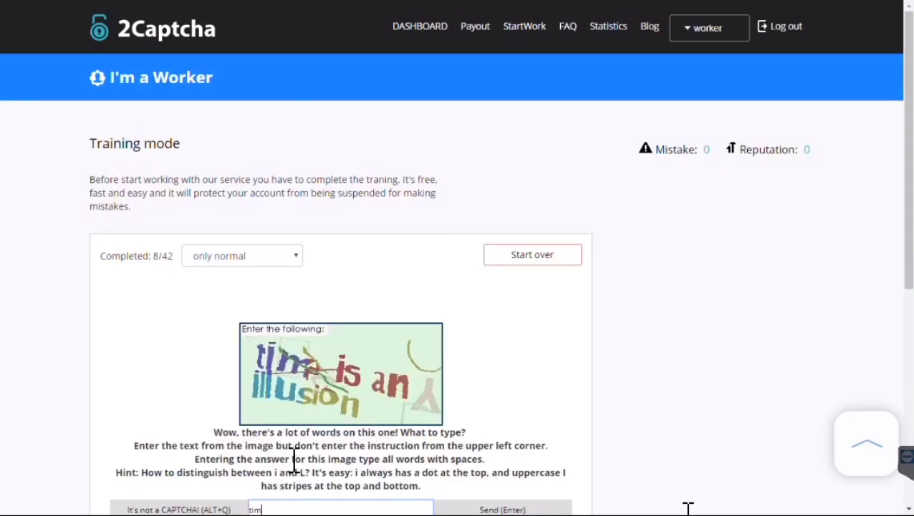
type("e is am illusion")
key("Return")
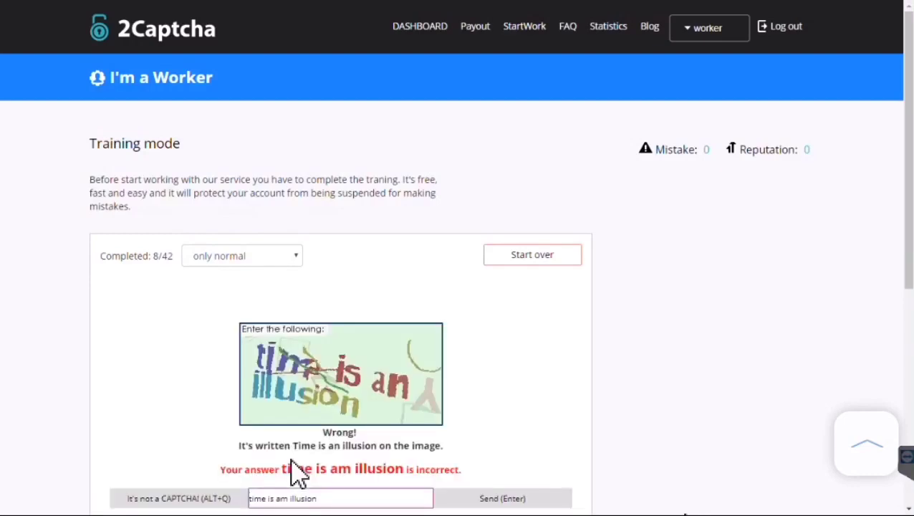
left_click(290, 498)
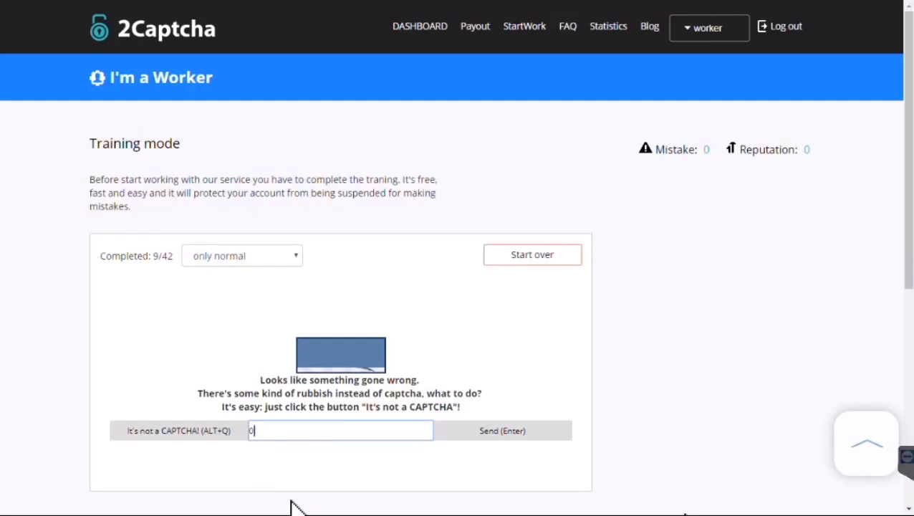
key("Return")
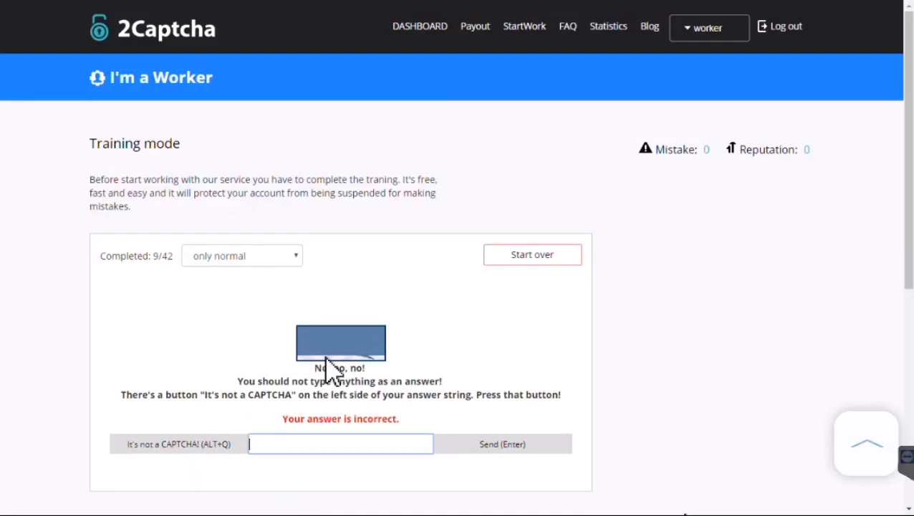
left_click(184, 452)
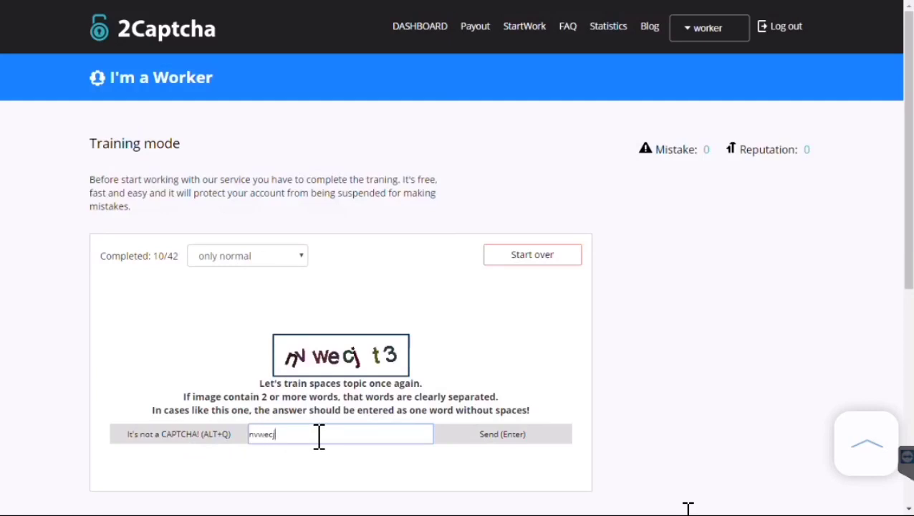
Submit nvwecjt3, the blue-letters, under-circles and black-letters (jvV) captcha answers
key("Return")
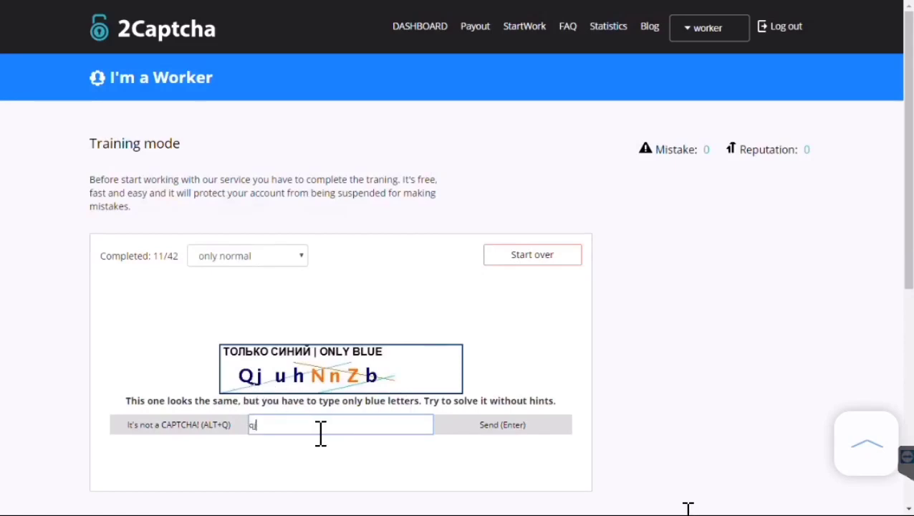
type("b")
key("Return")
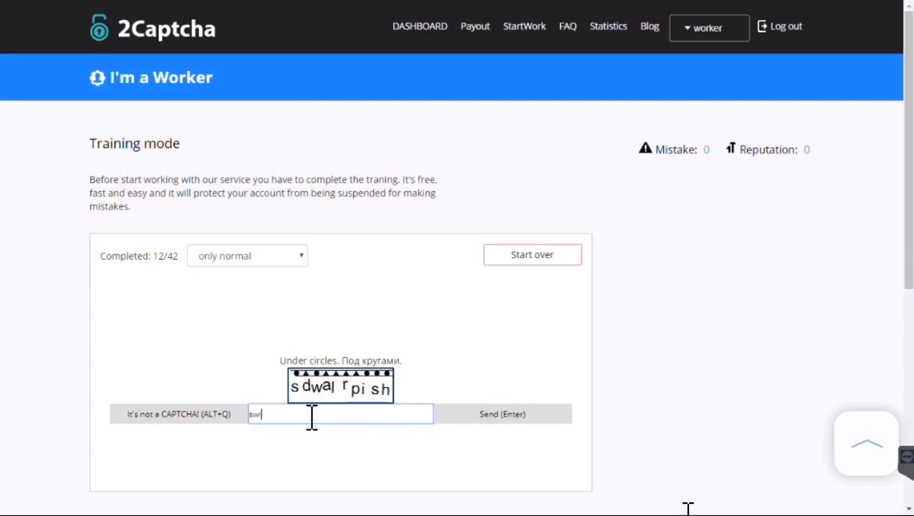
key("Return")
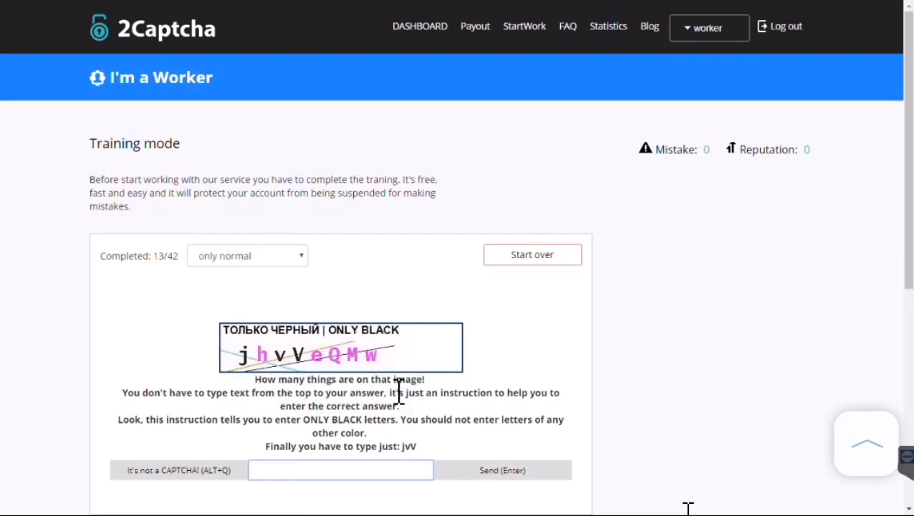
type("jvV")
key("Return")
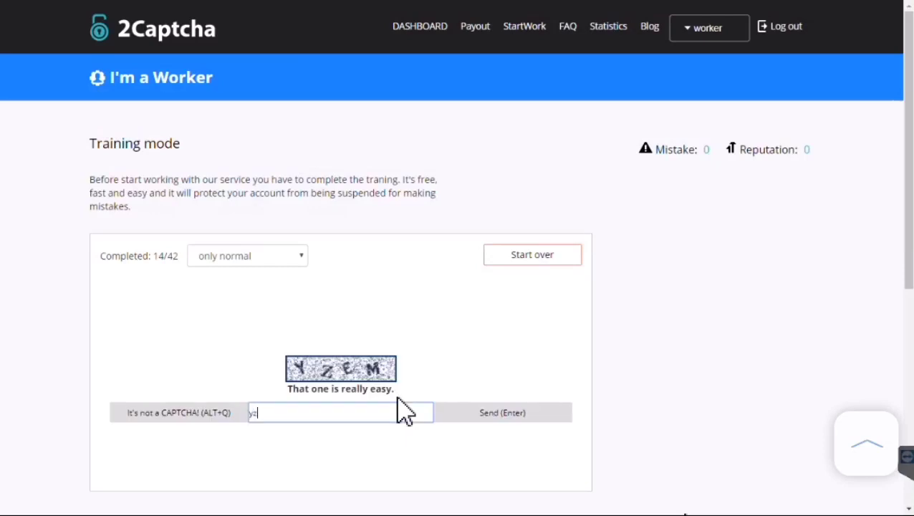
Answer yzem, then fix and resubmit the FedEx Ground captcha answer
type("yzem")
key("Return")
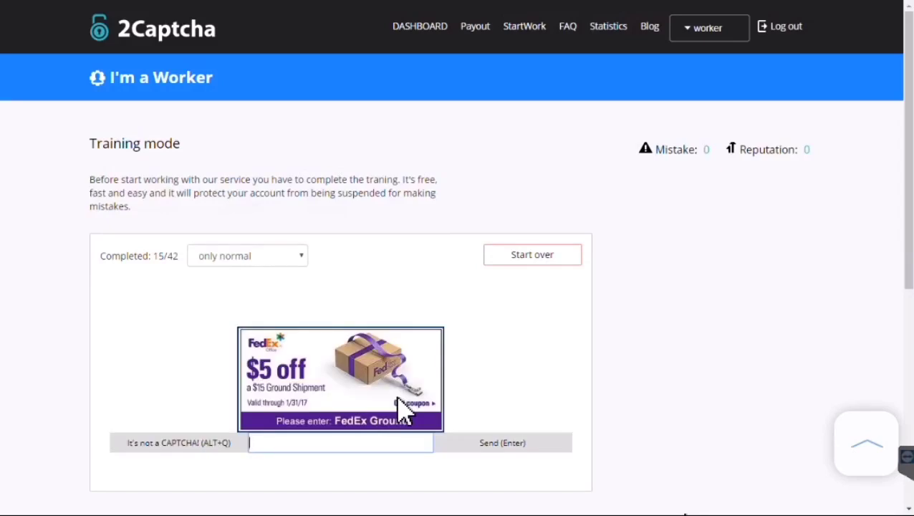
type("fedes ground")
key("Return")
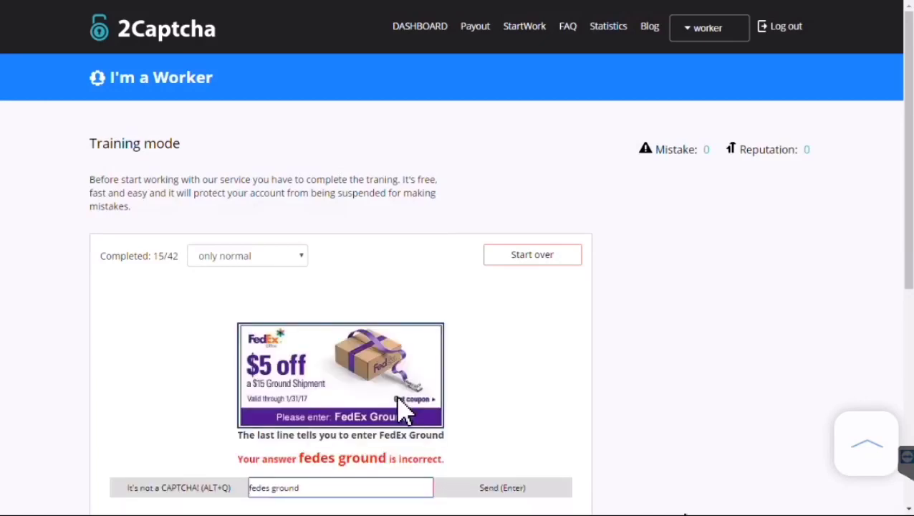
key("BackSpace")
type("x")
key("Return")
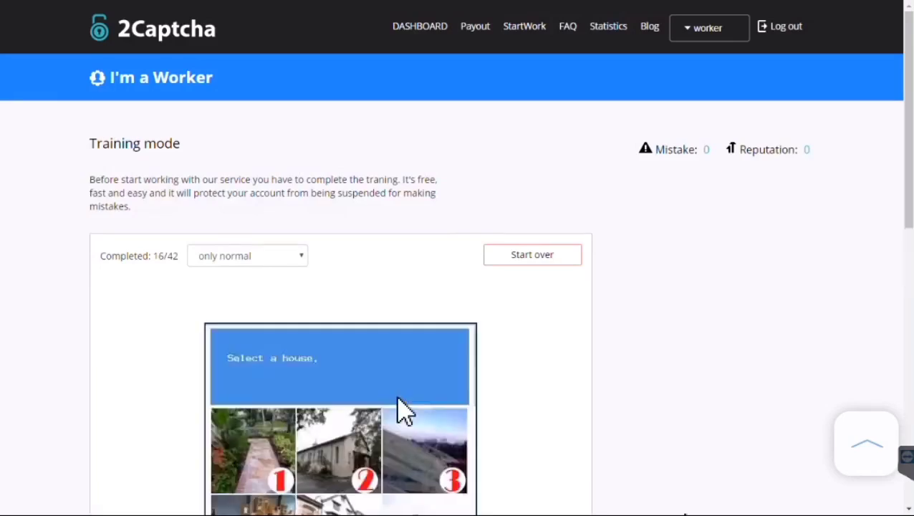
Answer the house captcha with 2569 and the Give and Take captcha
scroll(403, 412, "down", 3)
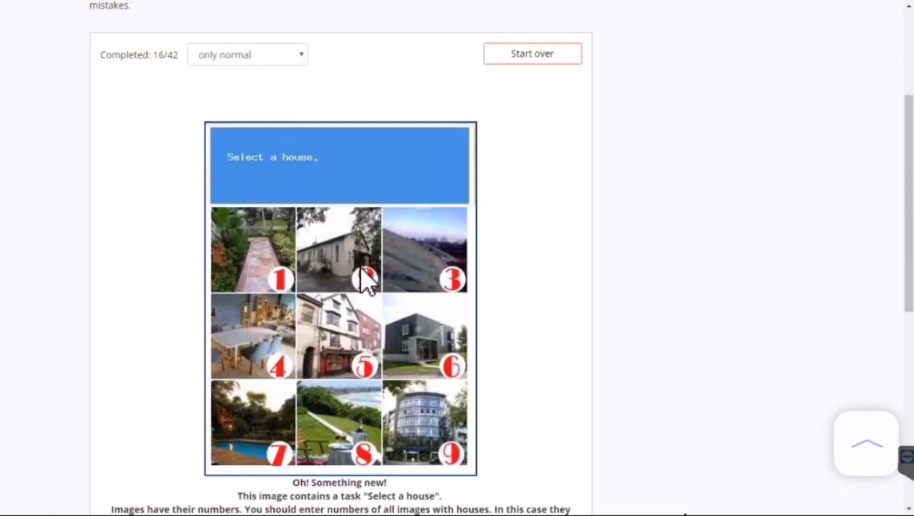
scroll(367, 215, "down", 1)
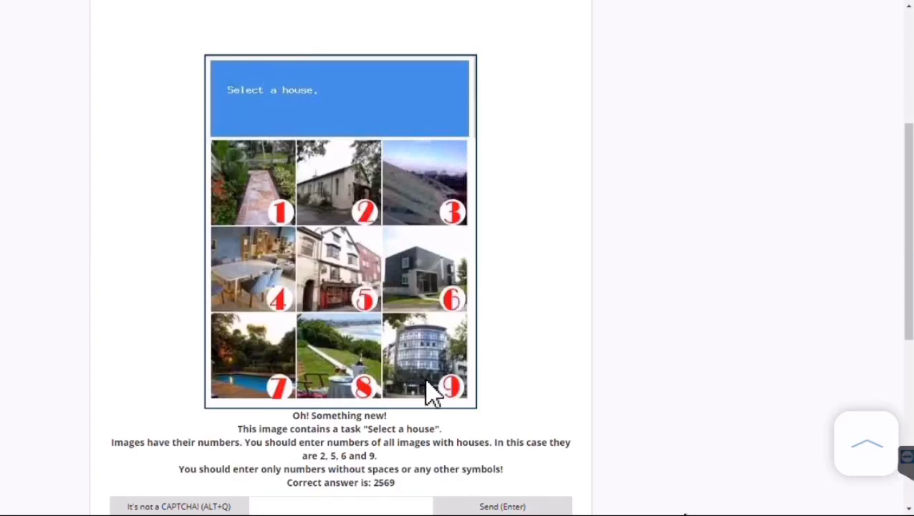
left_click(352, 505)
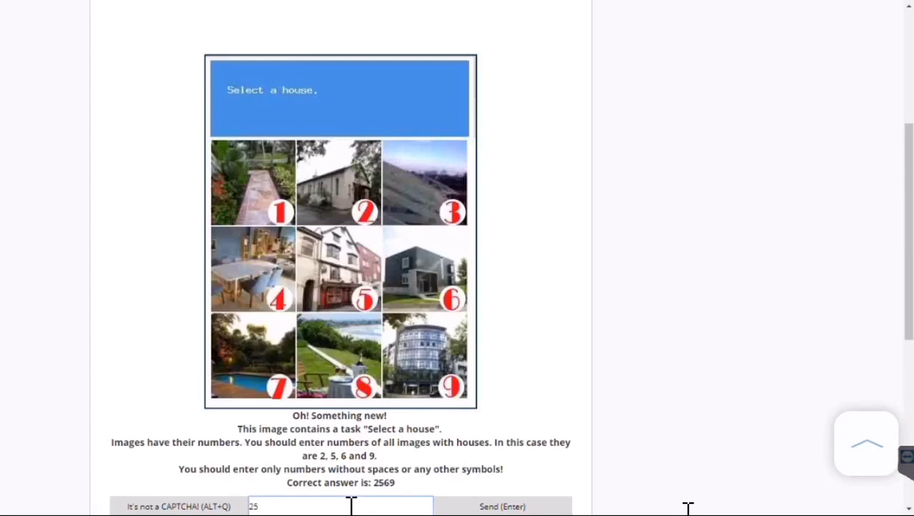
type("2569")
key("Return")
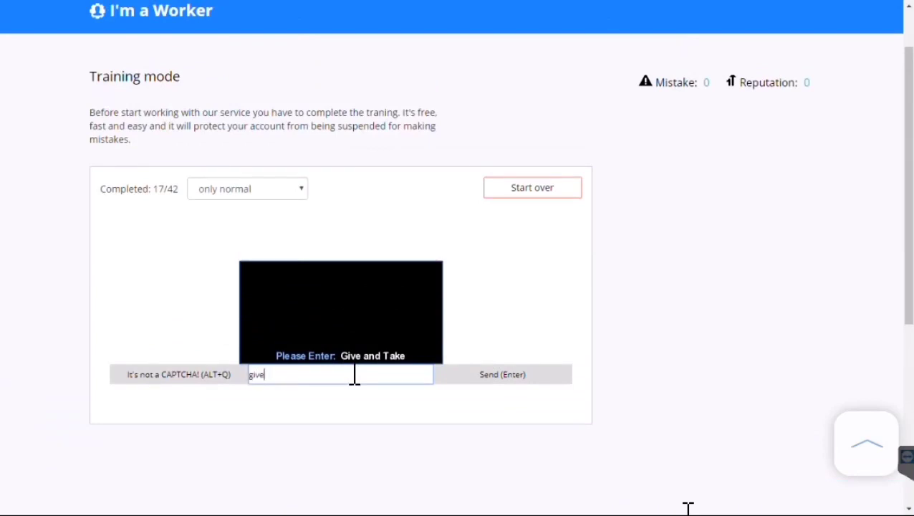
type("give and take")
key("Return")
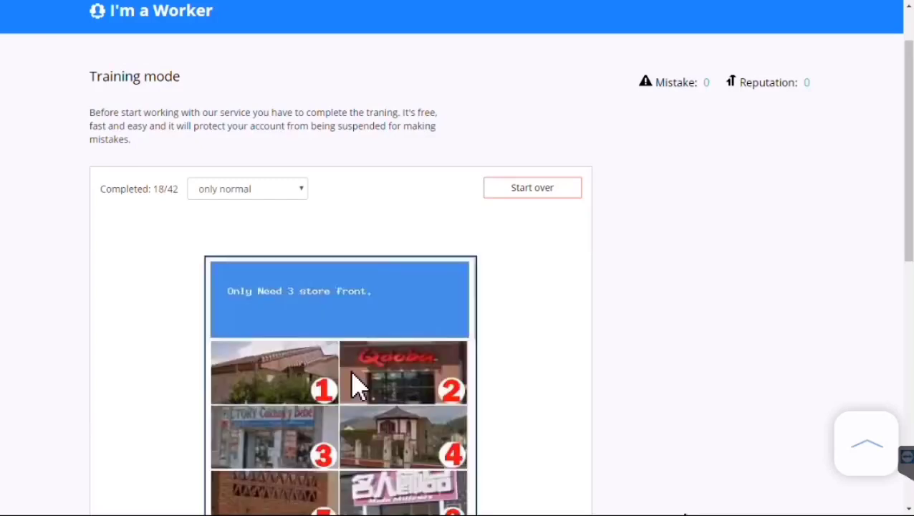
Answer the two store-front captchas, the first with images 2368
scroll(358, 387, "down", 2)
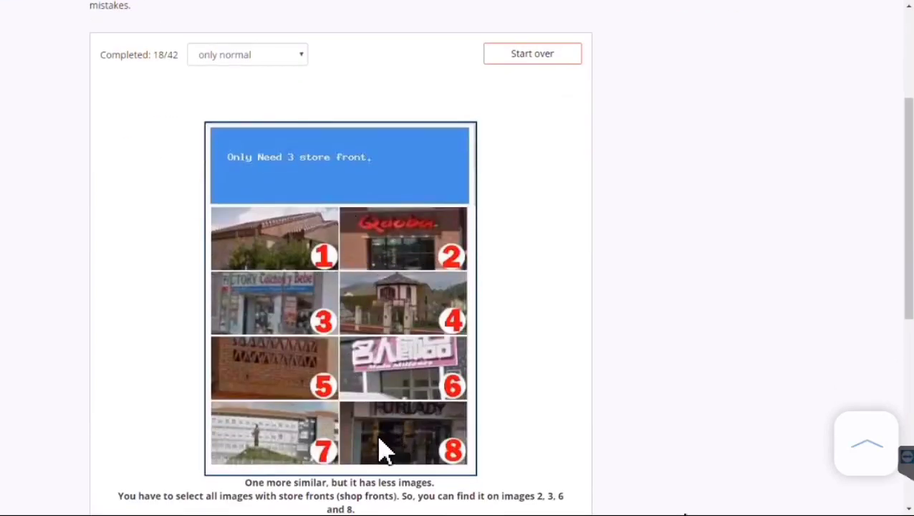
scroll(376, 437, "down", 1)
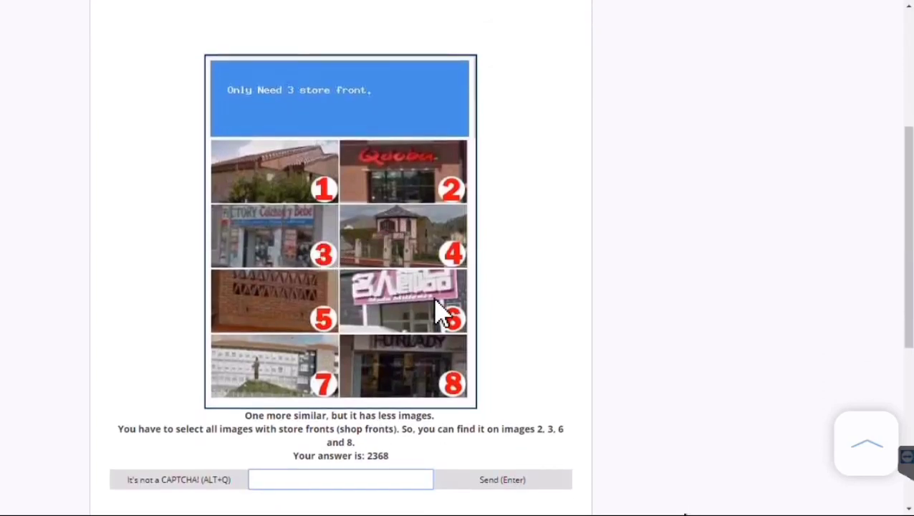
scroll(423, 390, "down", 1)
left_click(373, 412)
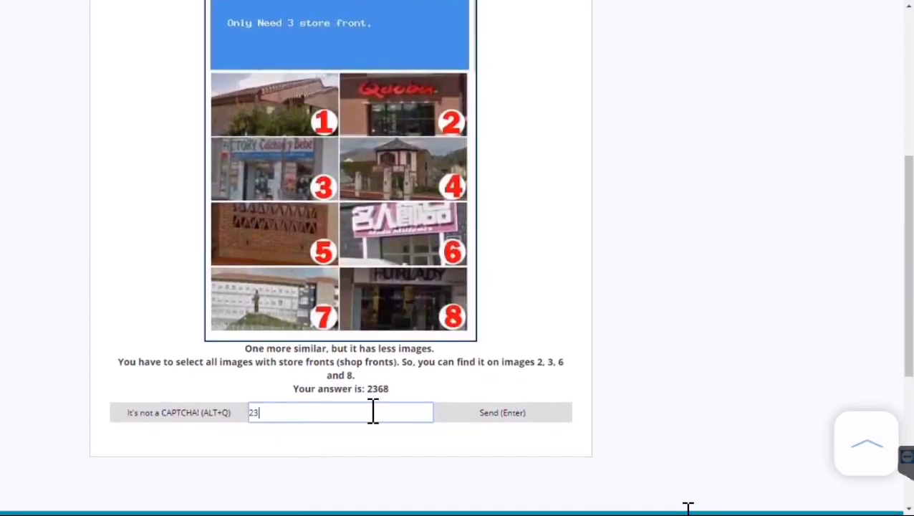
type("2368")
key("Return")
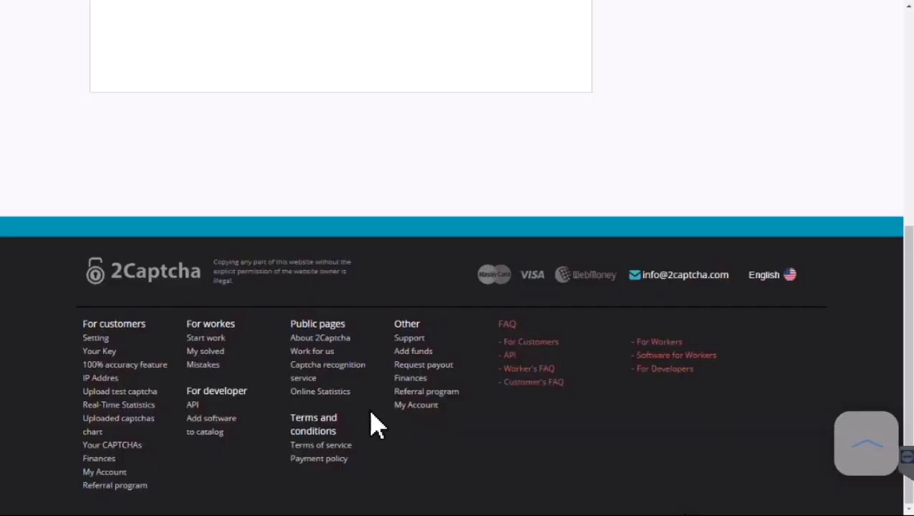
scroll(379, 305, "down", 2)
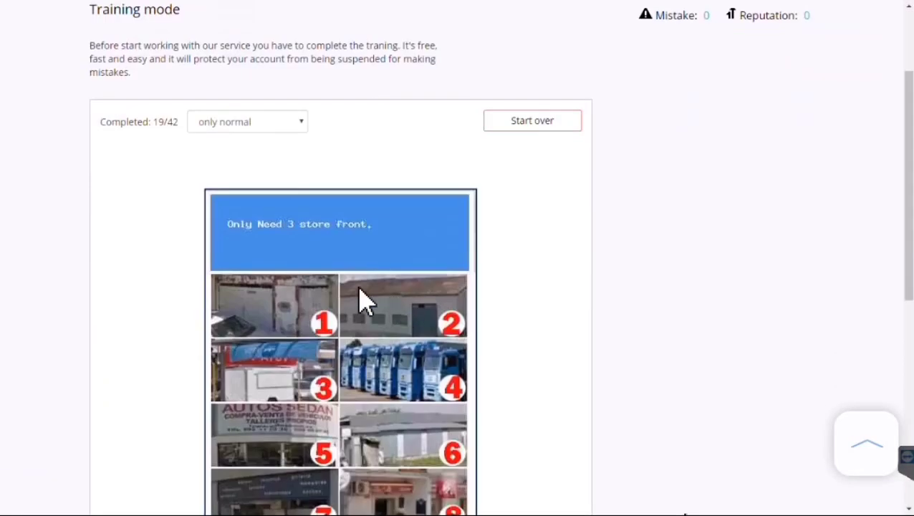
scroll(359, 265, "down", 2)
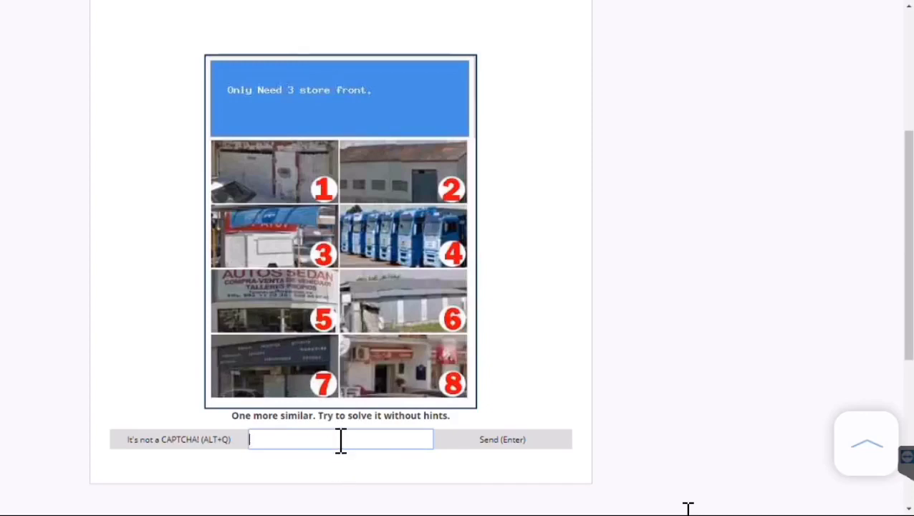
key("Return")
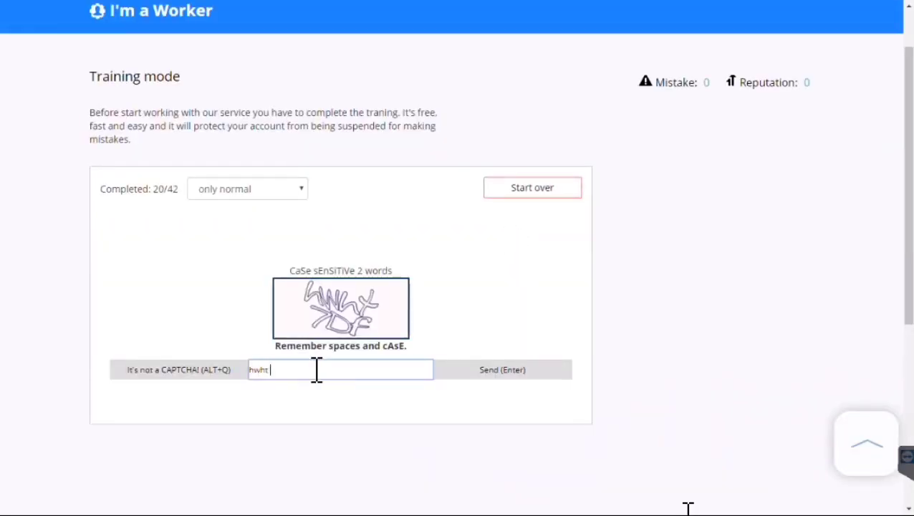
Answer 'hwht 7df', fix the wrong letter, and resend the two-word case-sensitive answer
type("hwht 7df")
key("Return")
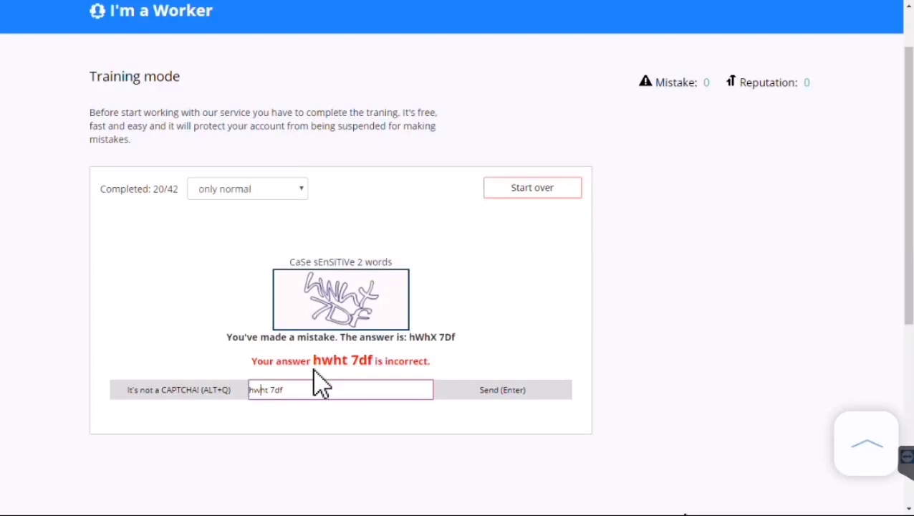
key("Right")
key("Right")
key("Right")
key("Right")
key("BackSpace")
type("x")
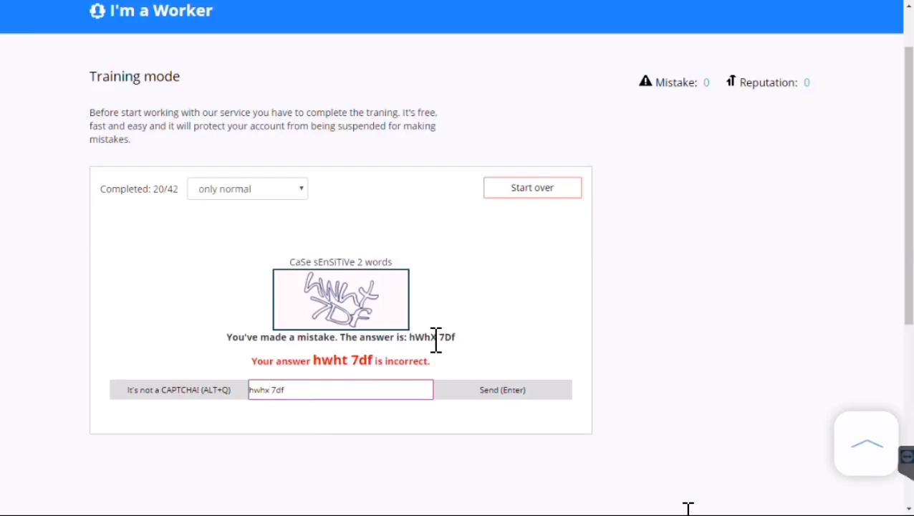
left_click(479, 394)
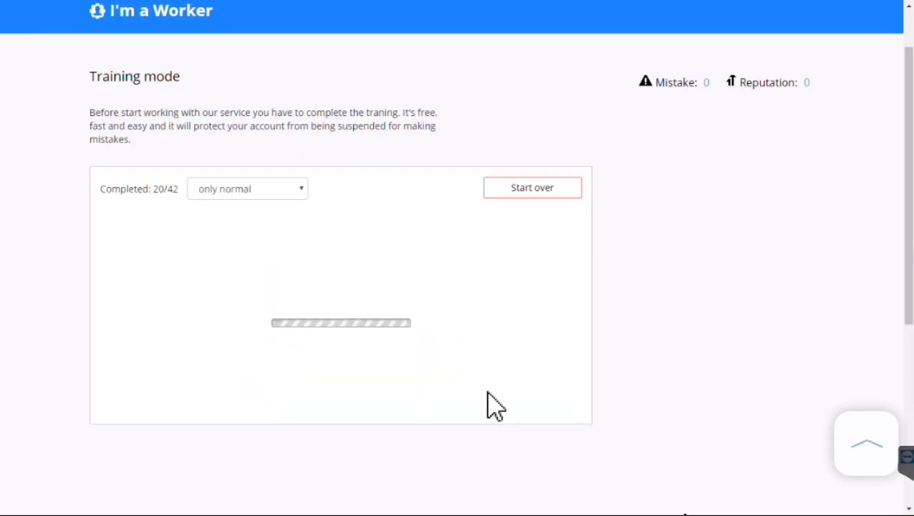
Answer the street-sign squares captcha with 37b
scroll(419, 355, "down", 2)
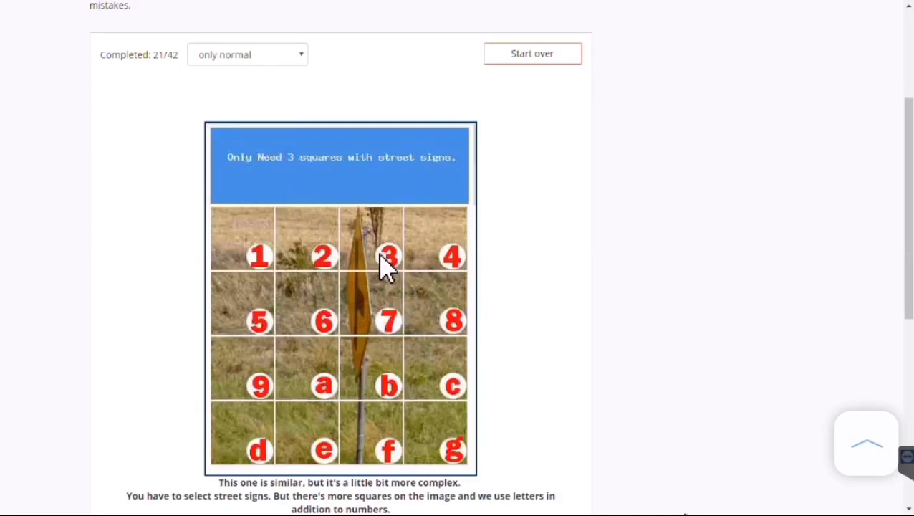
scroll(379, 430, "down", 2)
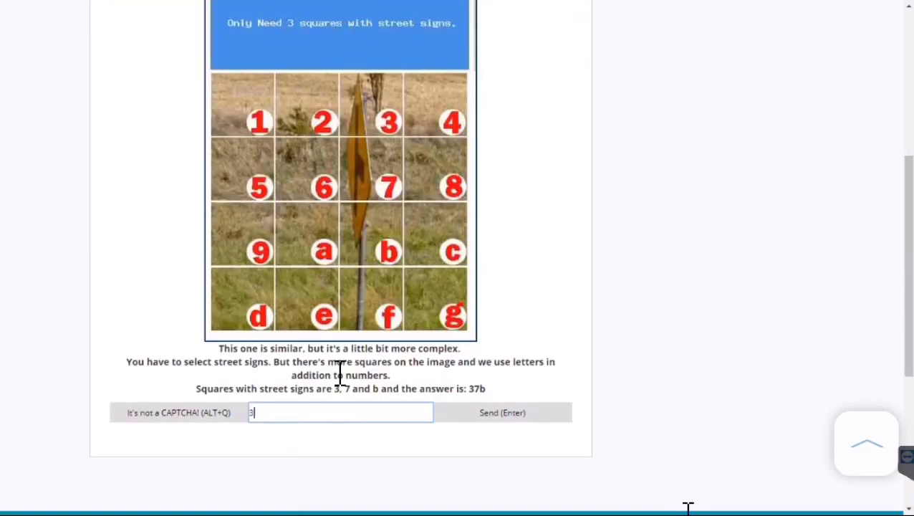
type("b")
key("Return")
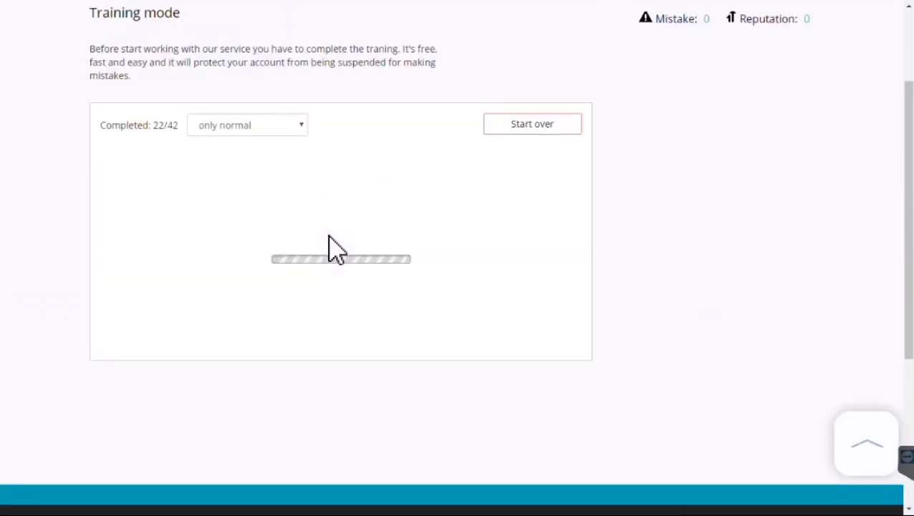
Submit the second street-sign squares answer and mark the foreign-language question as not a captcha
scroll(322, 294, "down", 2)
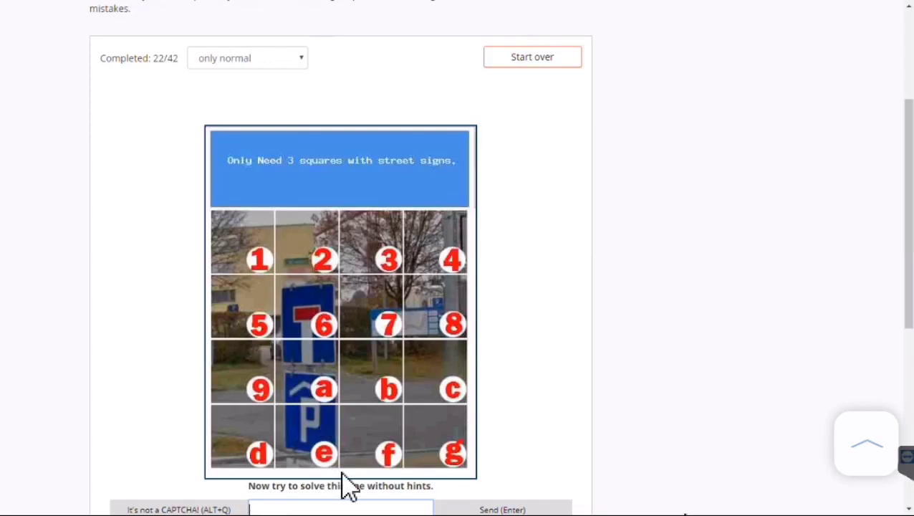
scroll(336, 430, "down", 2)
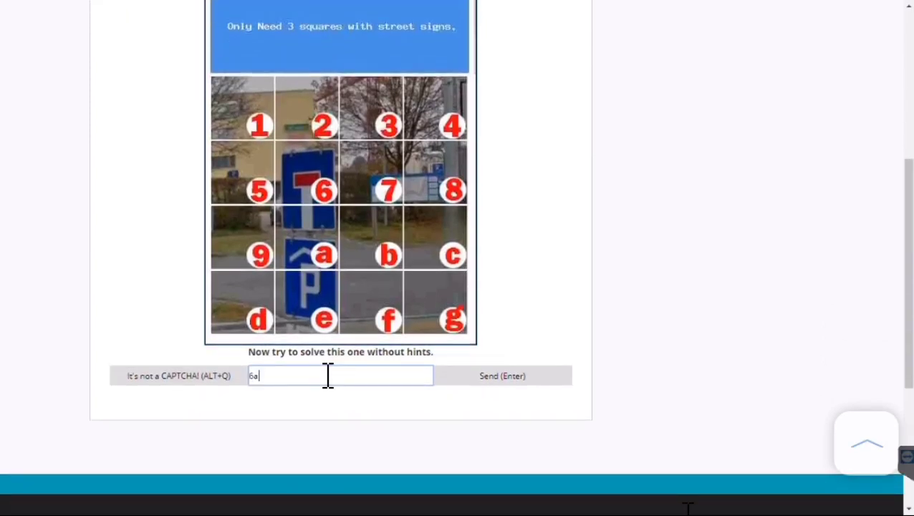
key("Return")
scroll(363, 296, "up", 5)
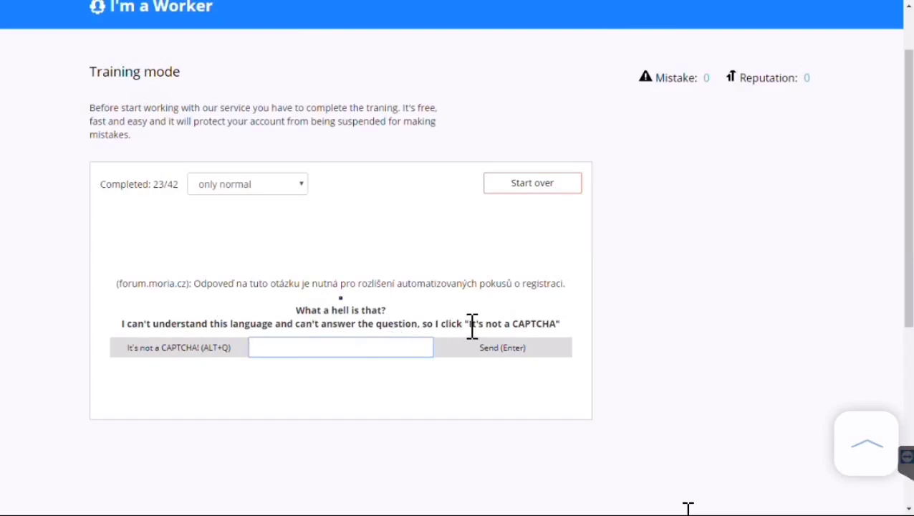
left_click(168, 350)
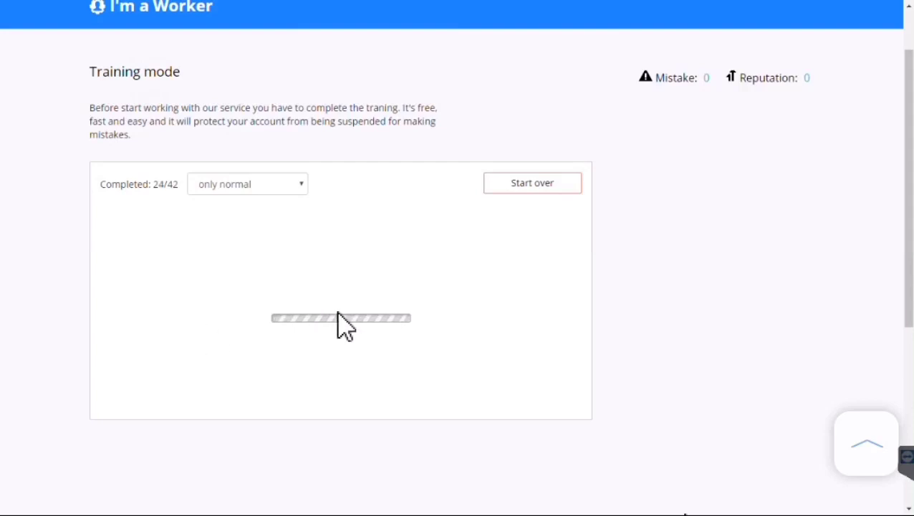
Submit 1359 as the street-numbers captcha answer
scroll(351, 369, "down", 2)
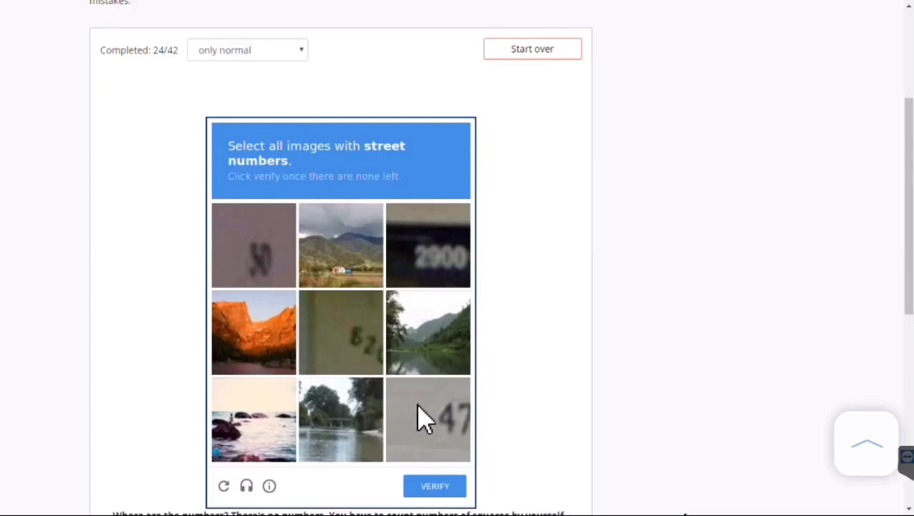
scroll(330, 493, "down", 1)
left_click(268, 202)
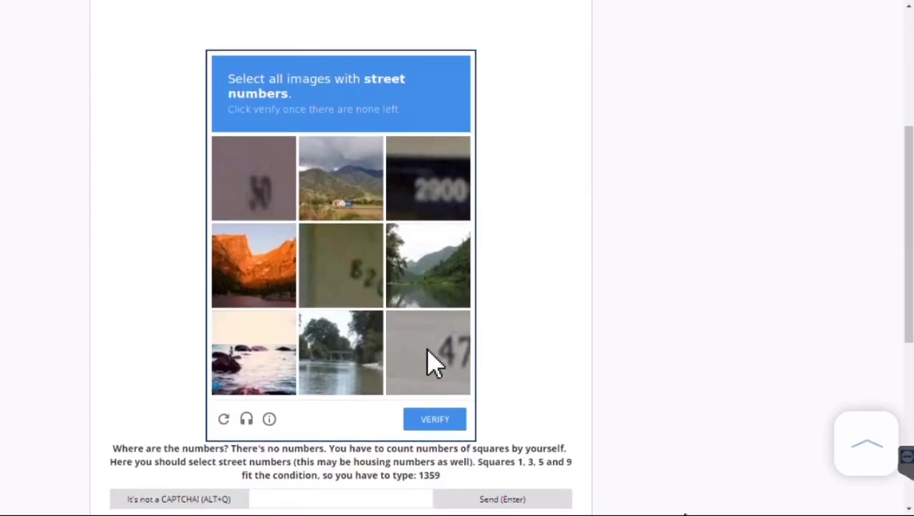
left_click(311, 500)
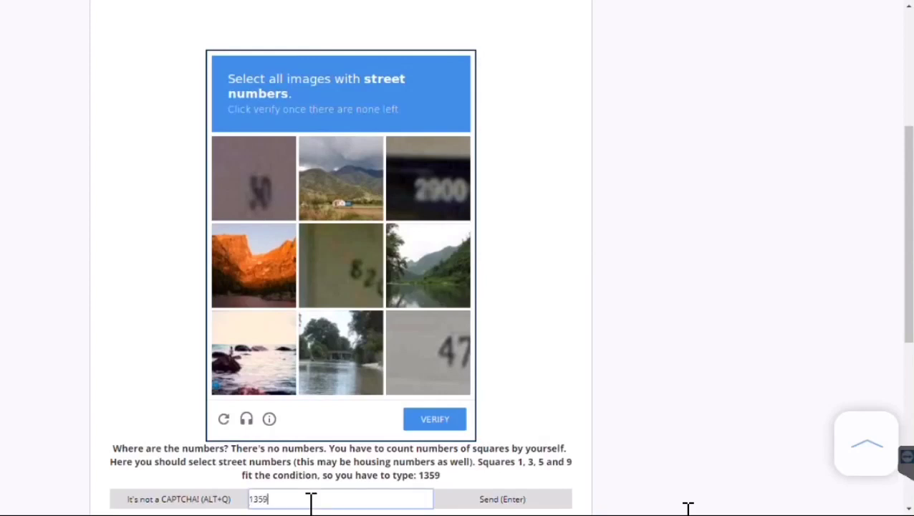
left_click(502, 499)
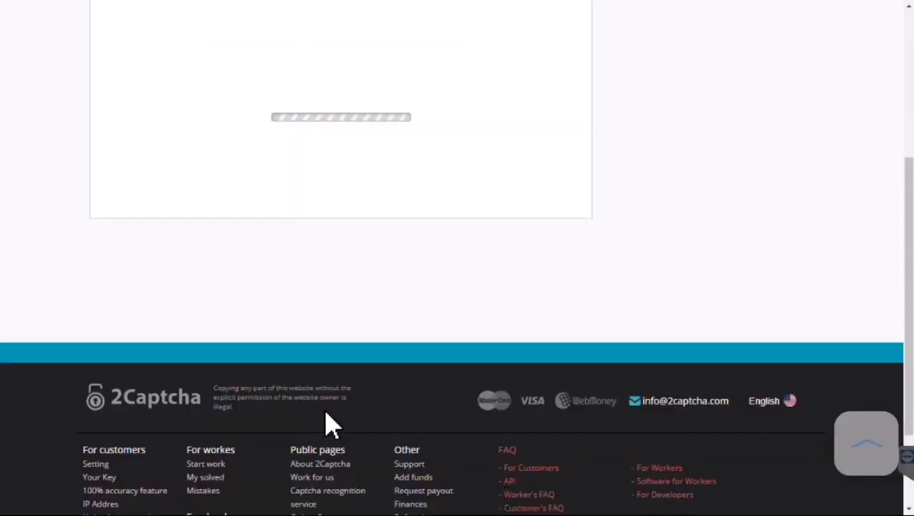
Answer the street-sign squares captcha with 2789
scroll(343, 361, "up", 5)
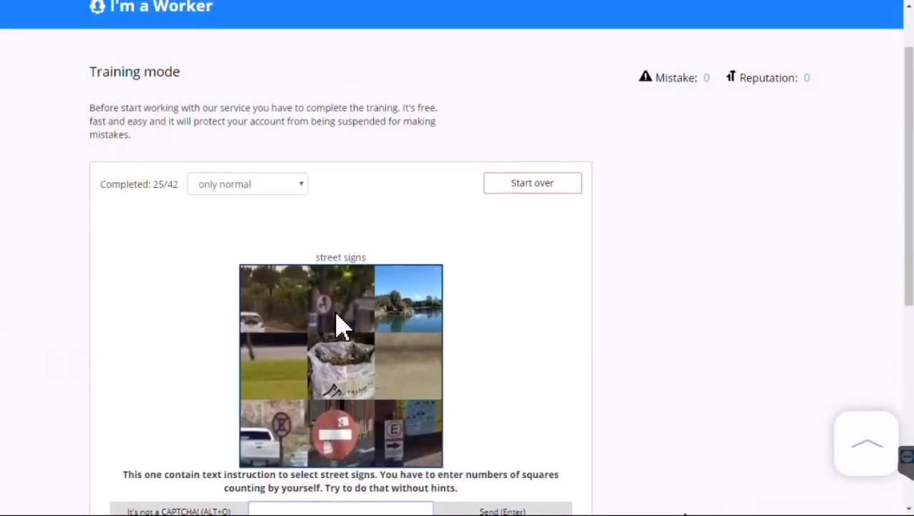
scroll(338, 322, "down", 1)
left_click(343, 259)
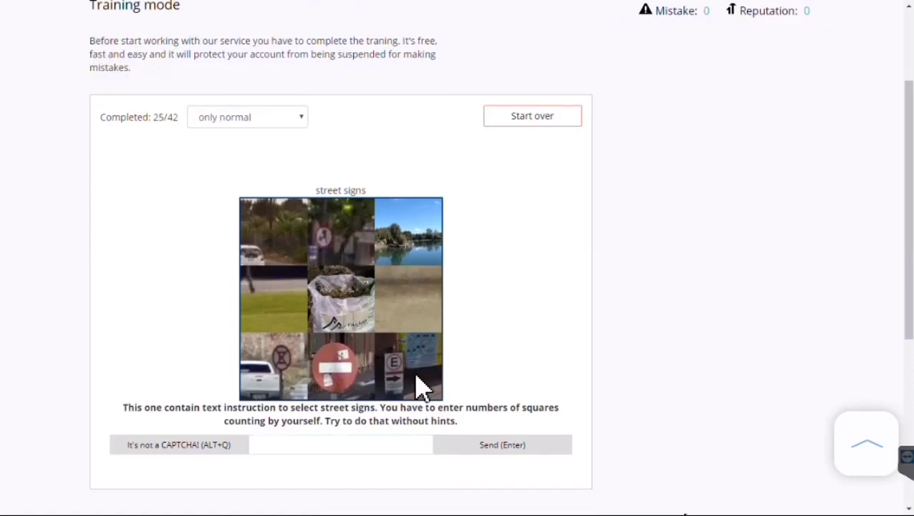
left_click(312, 450)
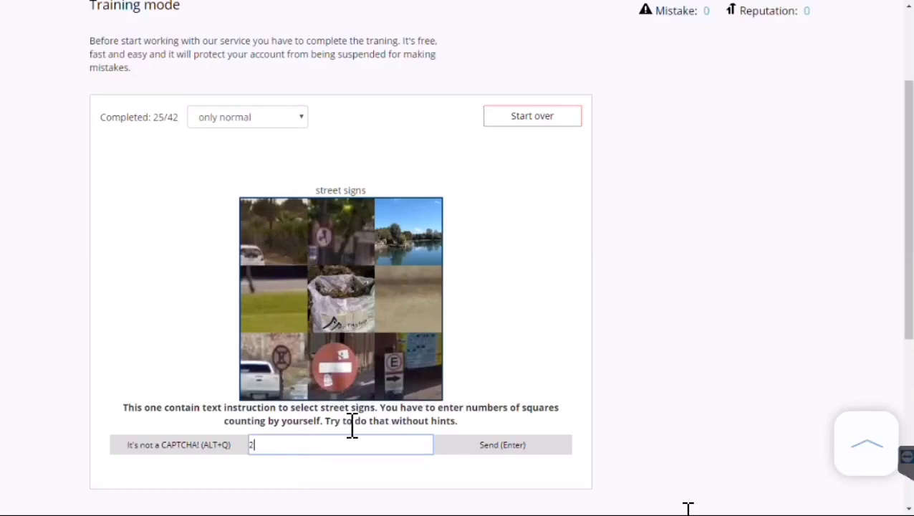
type("2789")
key("Return")
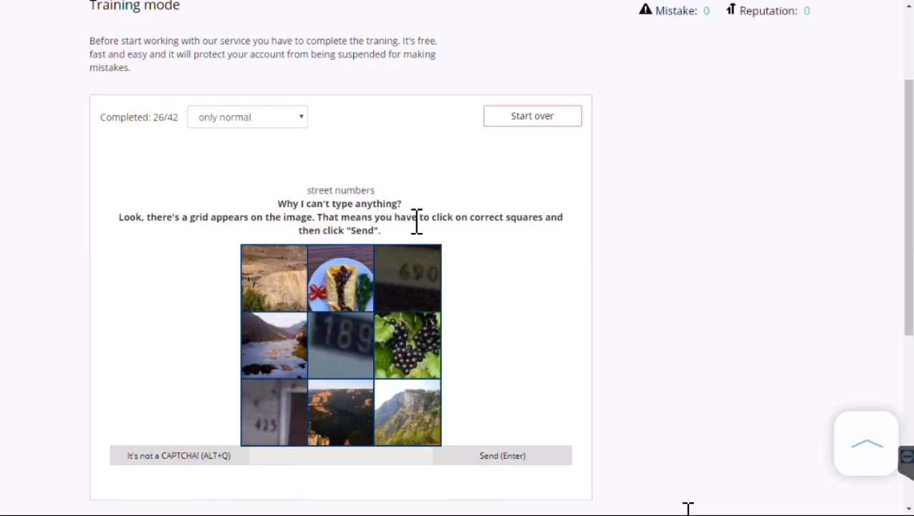
Select the street-number tiles 690, 189 and 425 and send them
left_click(403, 301)
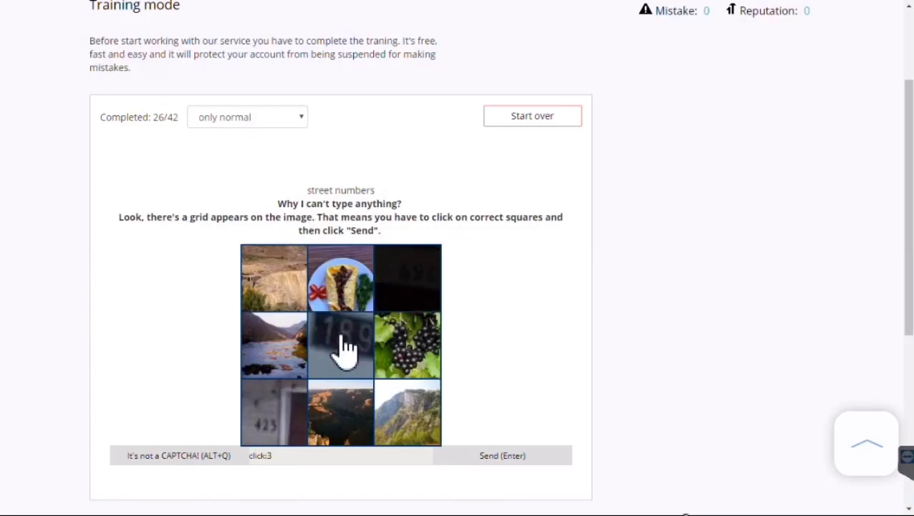
left_click(342, 349)
left_click(278, 429)
left_click(474, 457)
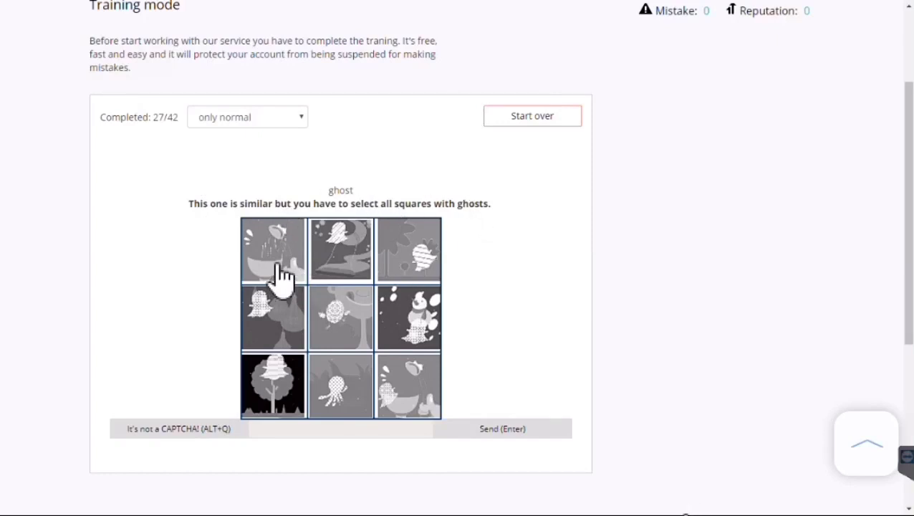
Select ghost tiles 2, 3, 4, 6, 7 and 9 and submit
left_click(341, 265)
left_click(434, 275)
left_click(272, 331)
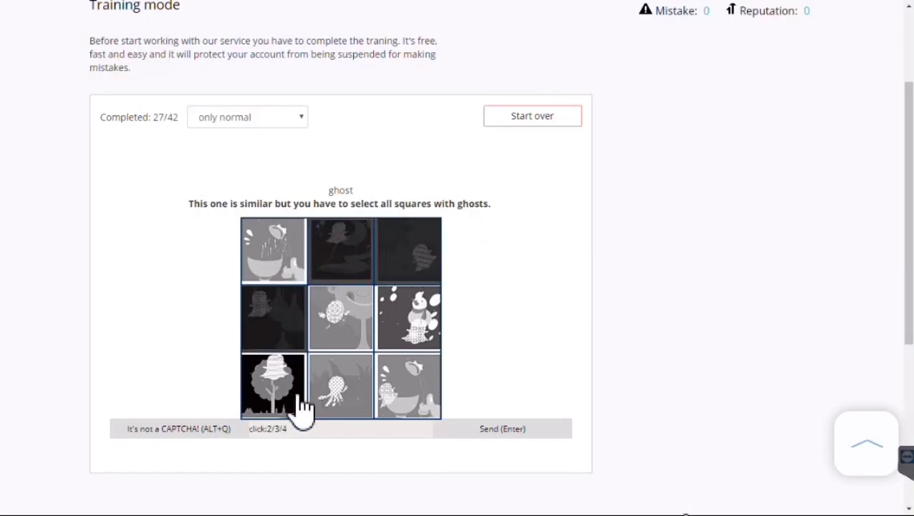
left_click(297, 403)
left_click(407, 416)
left_click(413, 343)
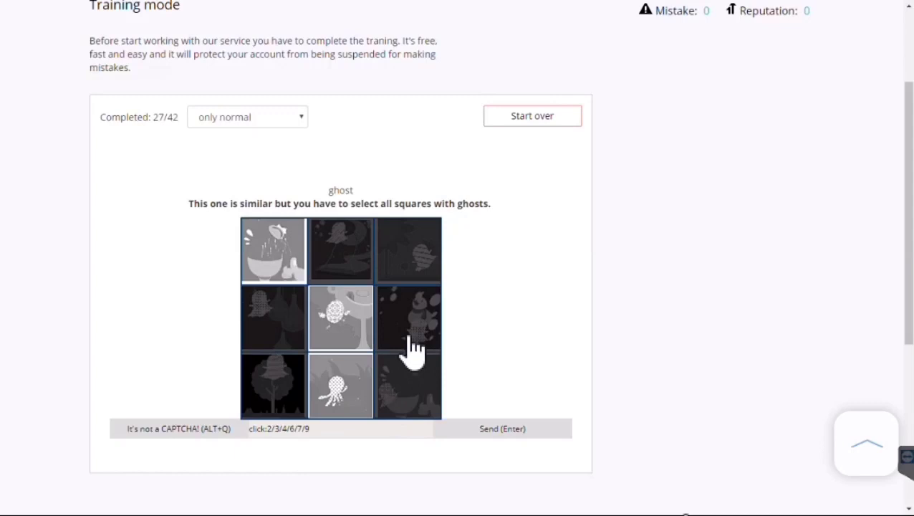
left_click(502, 432)
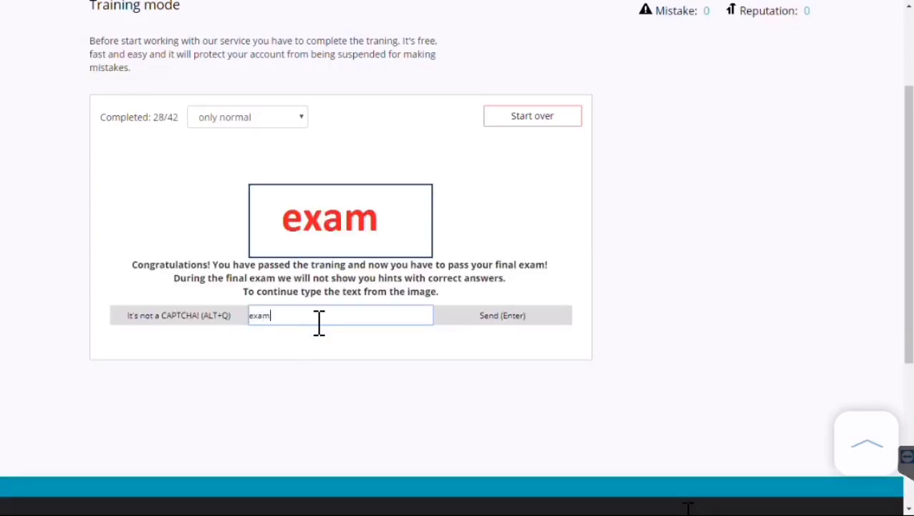
Begin the exam and answer the green-number, dark and 'yxzf mnf4' captchas
key("Return")
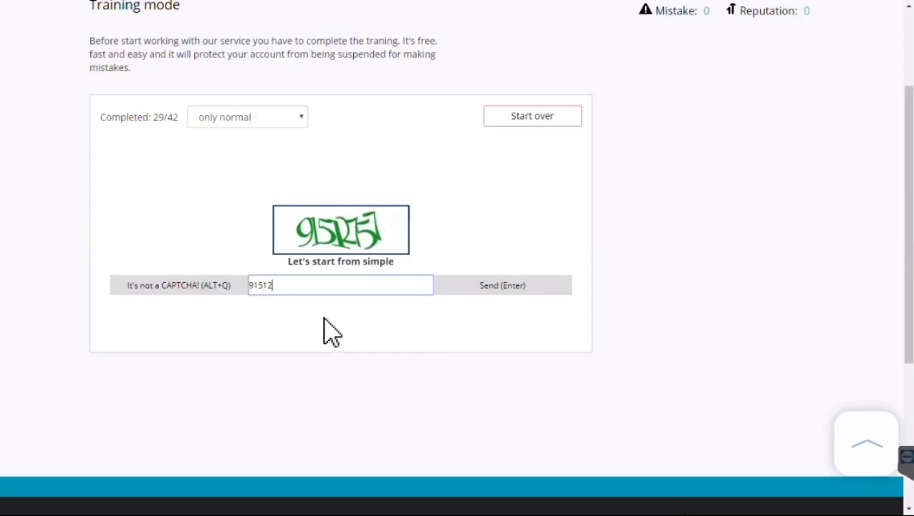
key("Return")
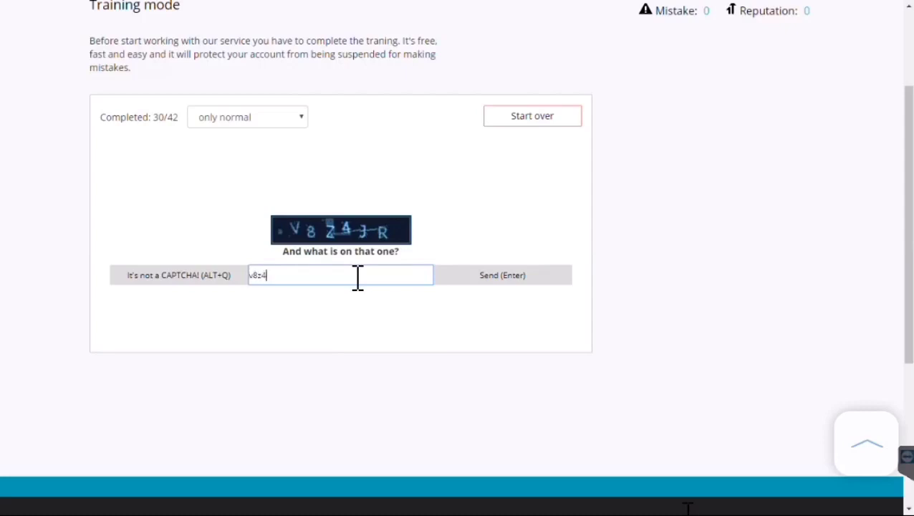
key("Return")
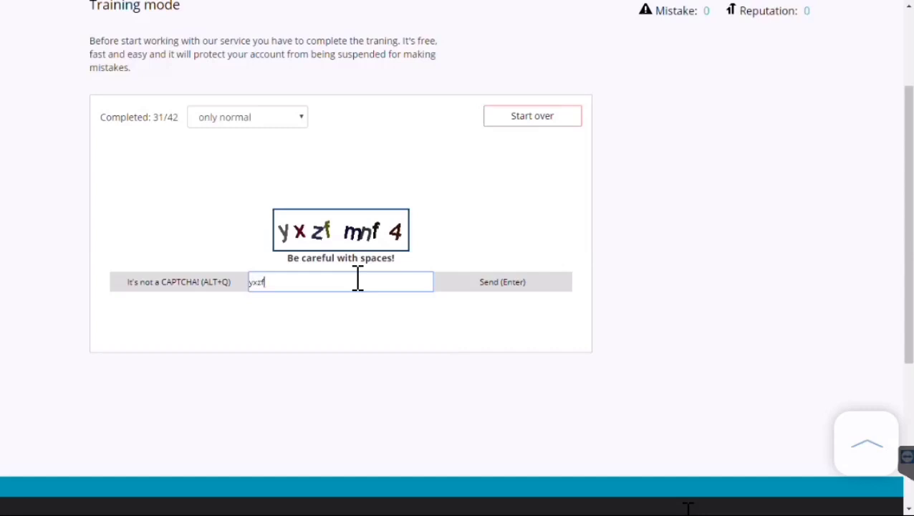
type("yxzf mnf4")
key("Return")
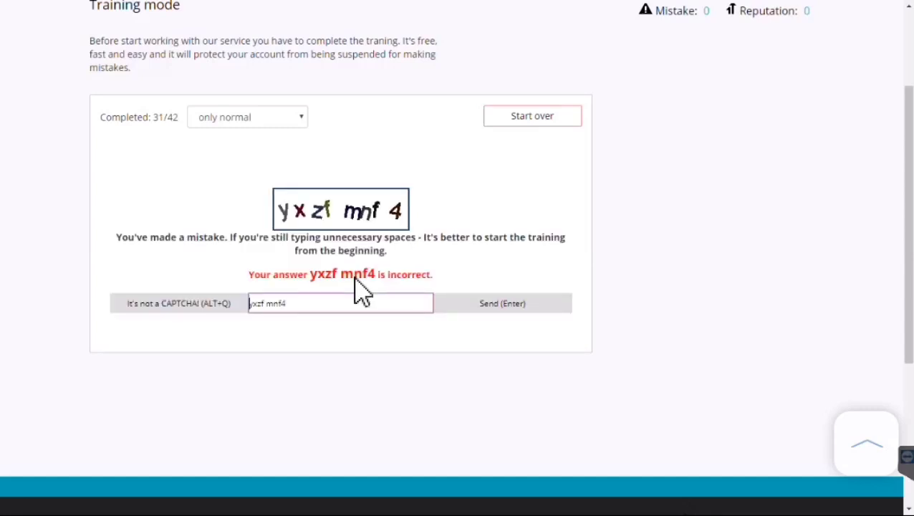
Remove the extra space from the 'yxzf mnf4' answer and resubmit it
left_click(268, 303)
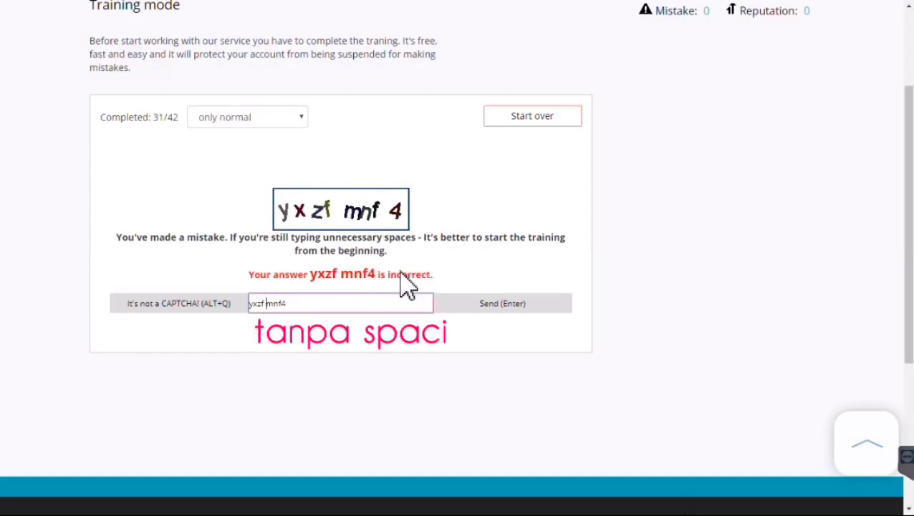
left_click(263, 305)
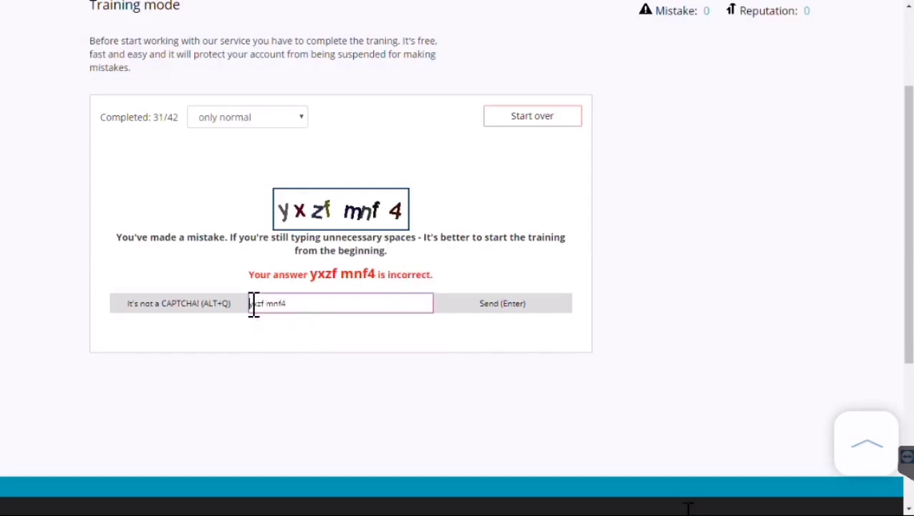
key("BackSpace")
key("Return")
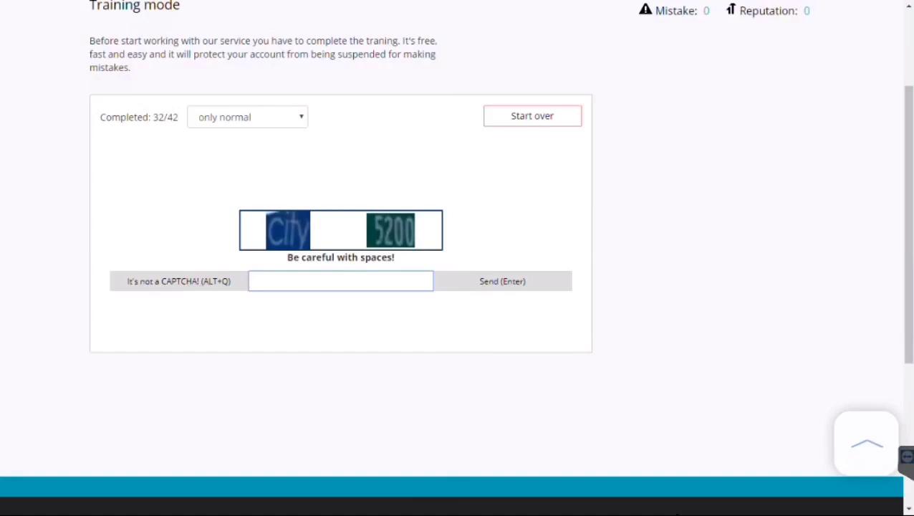
Answer the 'city 5200', pink-characters, under-circles and blue-characters captchas
scroll(702, 414, "up", 1)
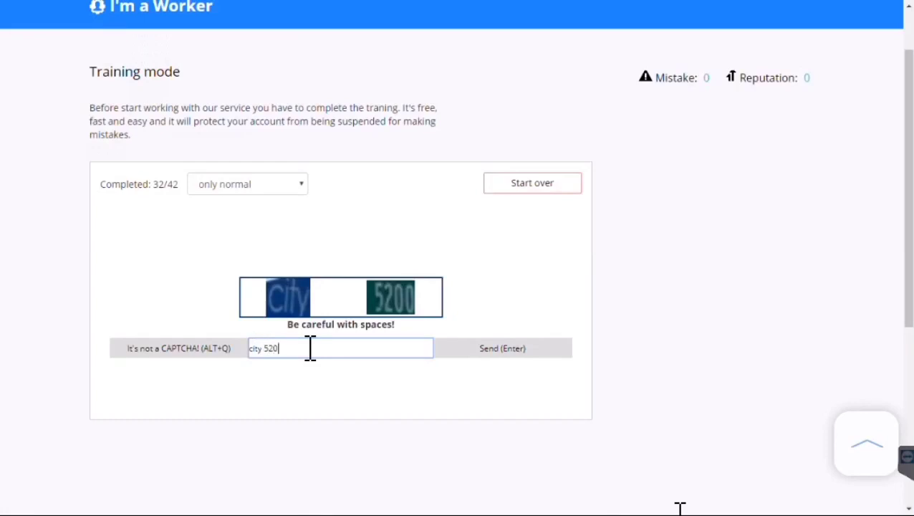
type("0")
key("Return")
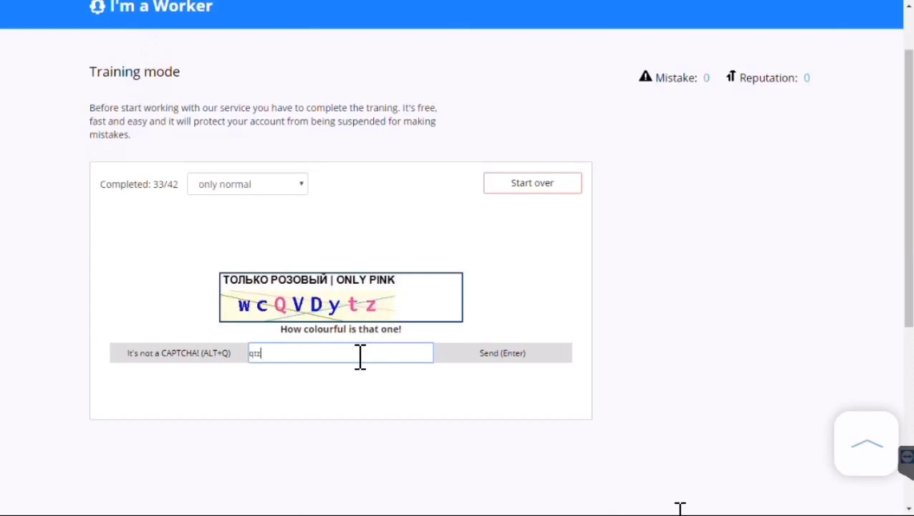
key("Return")
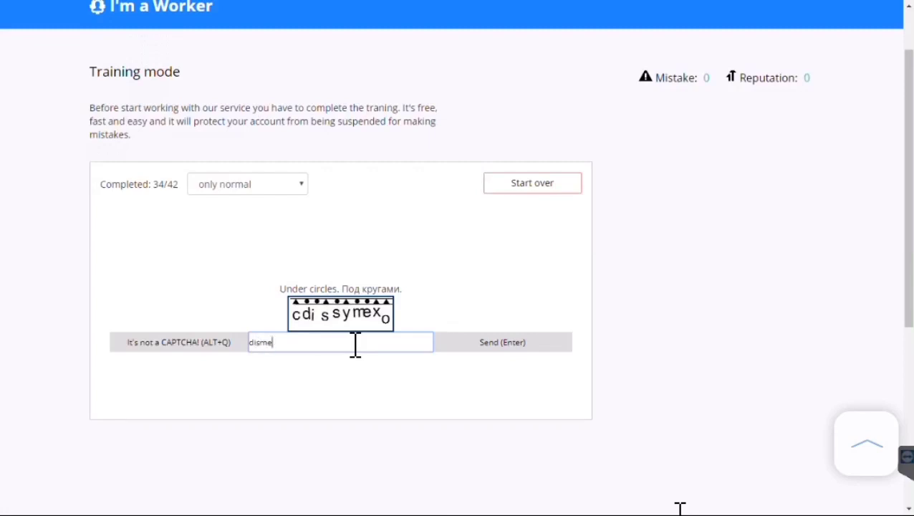
key("Return")
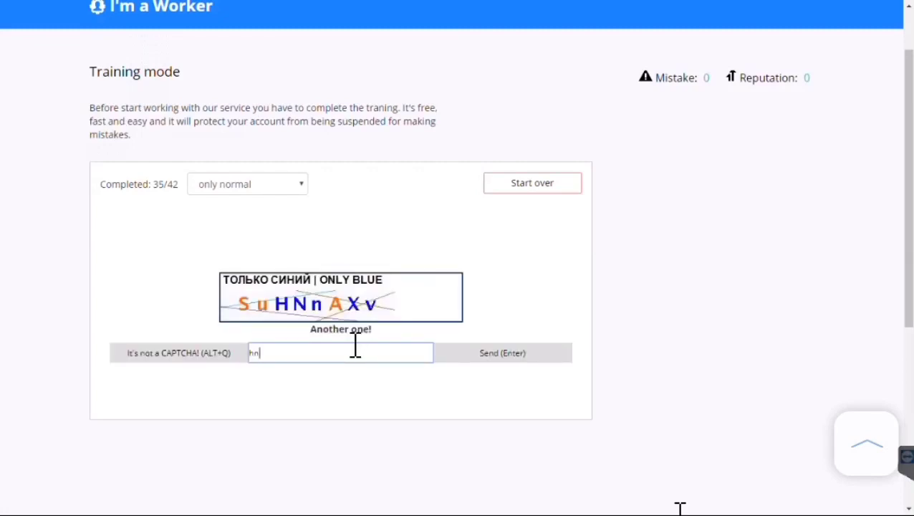
key("Return")
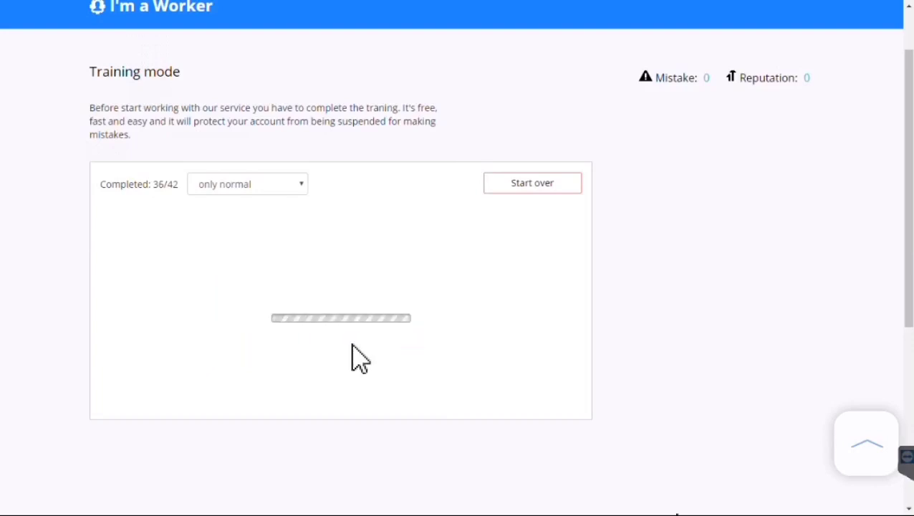
Answer the tree (tiles 68), flowers and street-signs grid captchas
scroll(362, 354, "down", 2)
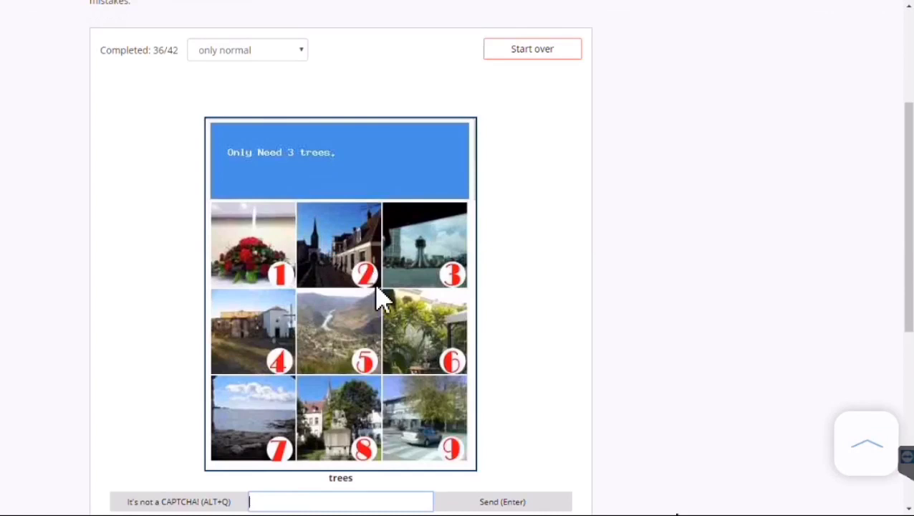
scroll(459, 384, "down", 1)
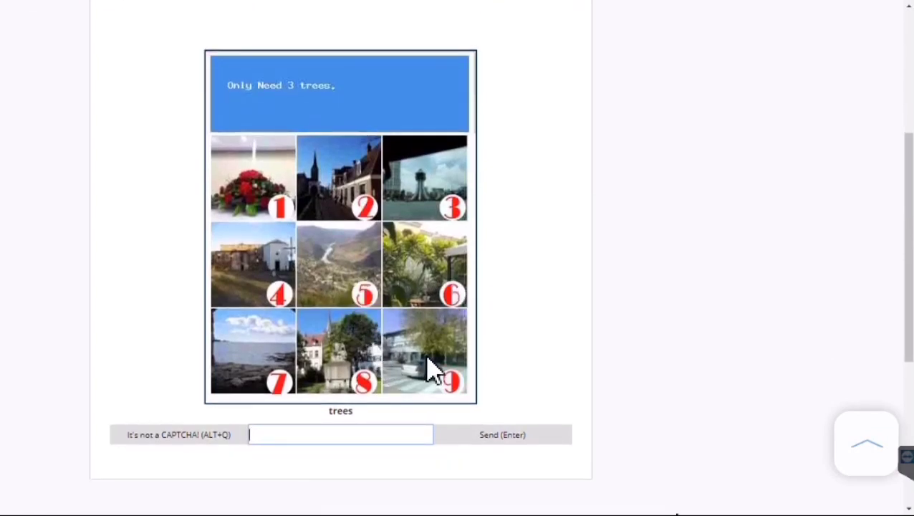
left_click(357, 437)
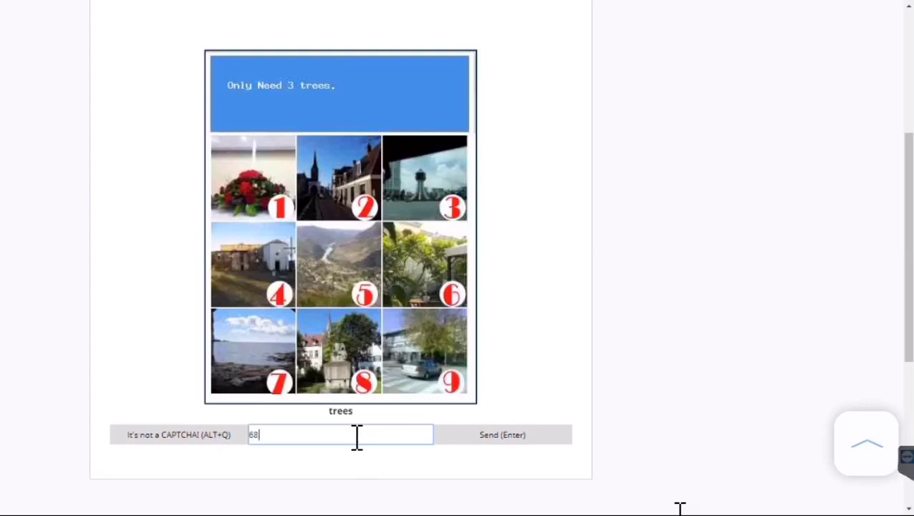
type("68")
key("Return")
scroll(380, 179, "up", 3)
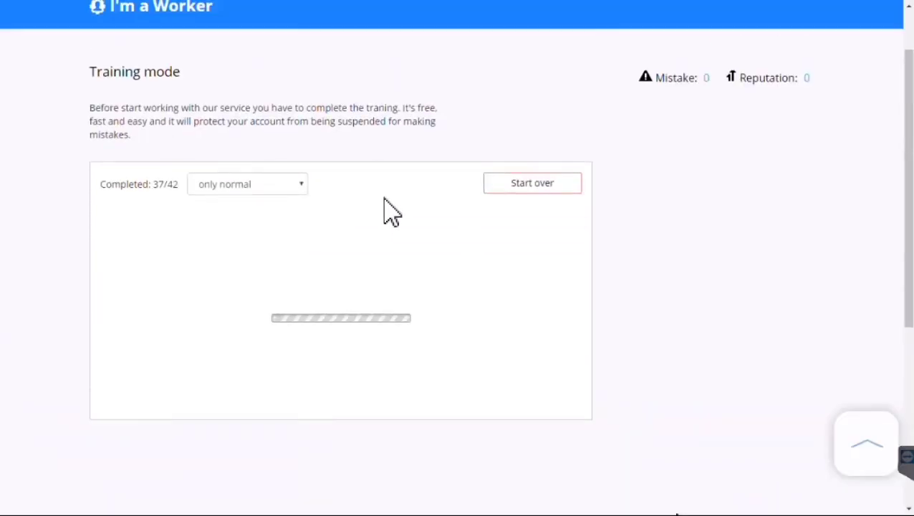
scroll(477, 279, "down", 1)
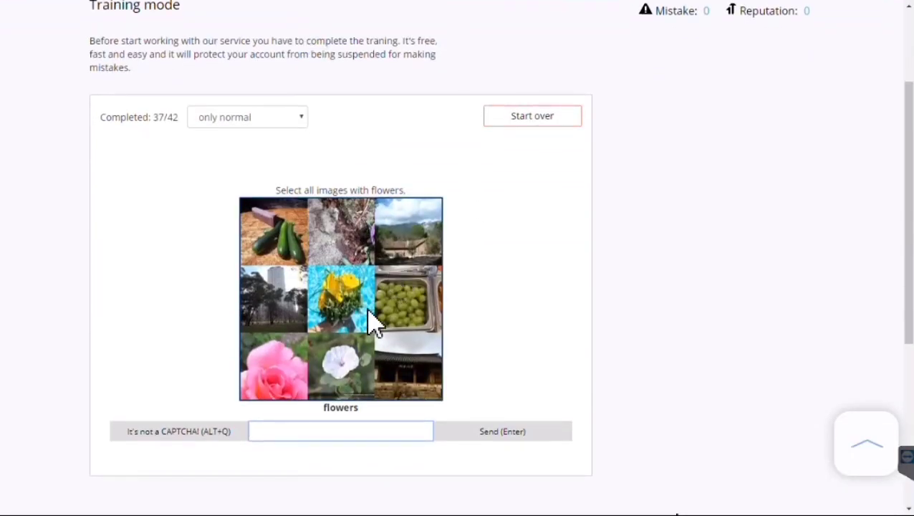
scroll(373, 324, "down", 1)
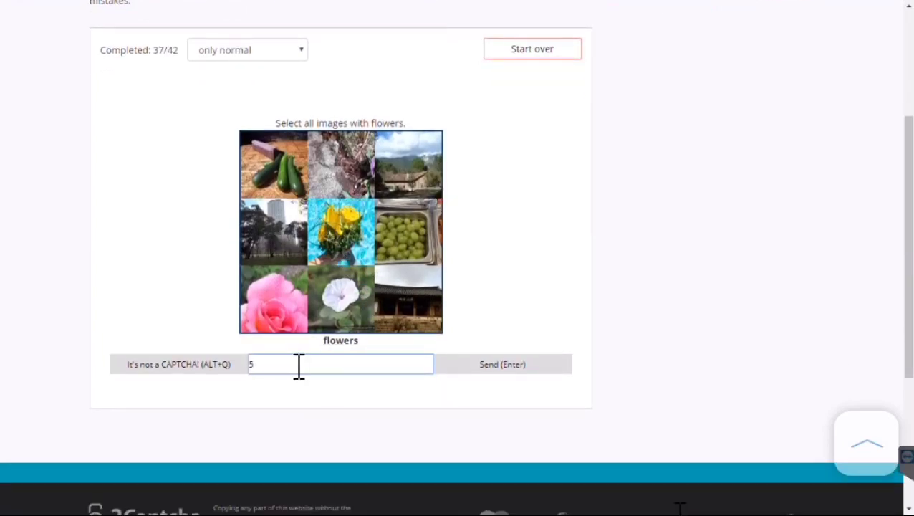
key("Return")
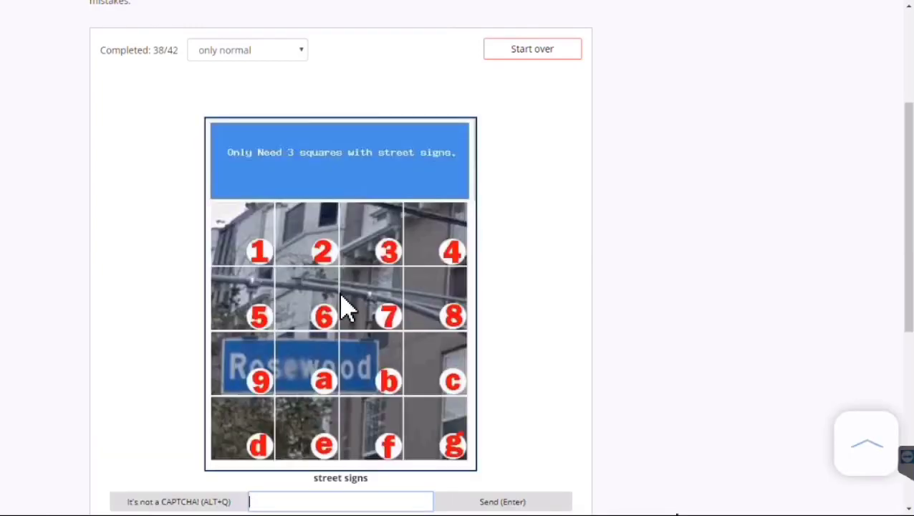
scroll(279, 379, "down", 1)
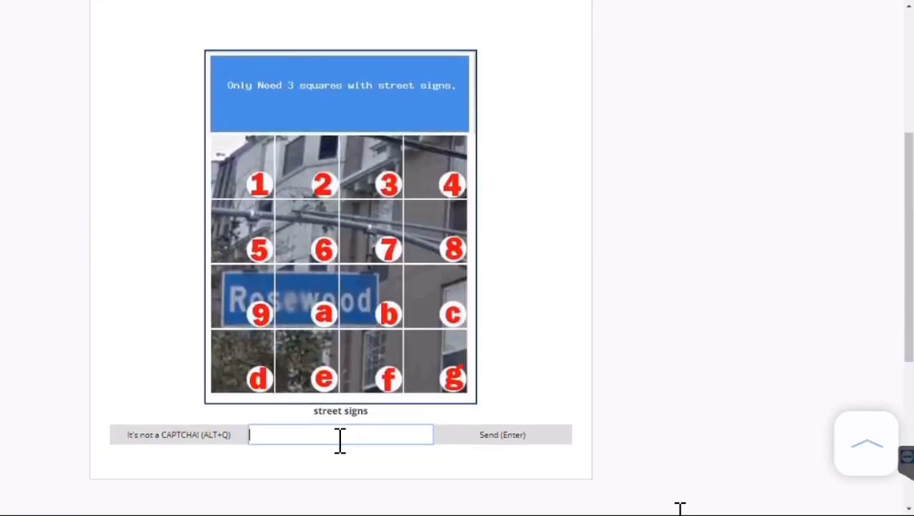
key("Return")
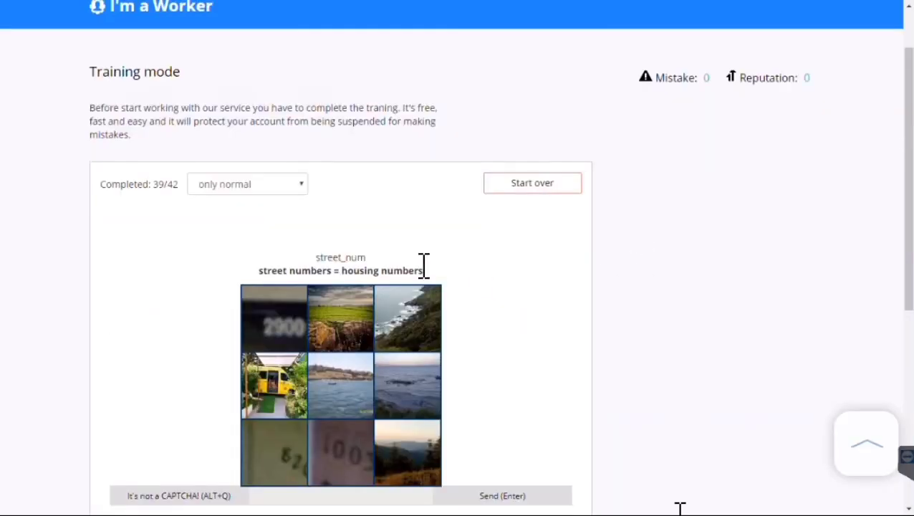
Select the house-number tiles, including 2900, and send the street-numbers answer
scroll(415, 269, "down", 1)
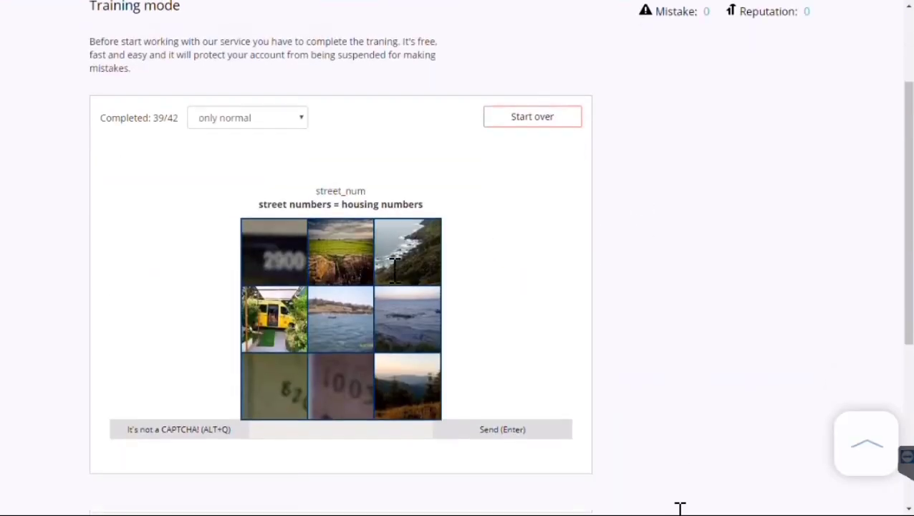
left_click(275, 267)
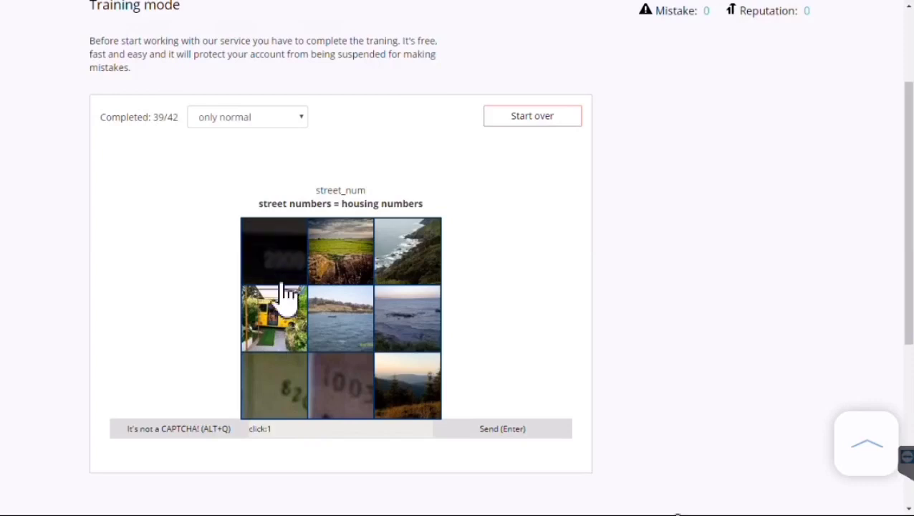
left_click(282, 402)
left_click(342, 404)
left_click(503, 429)
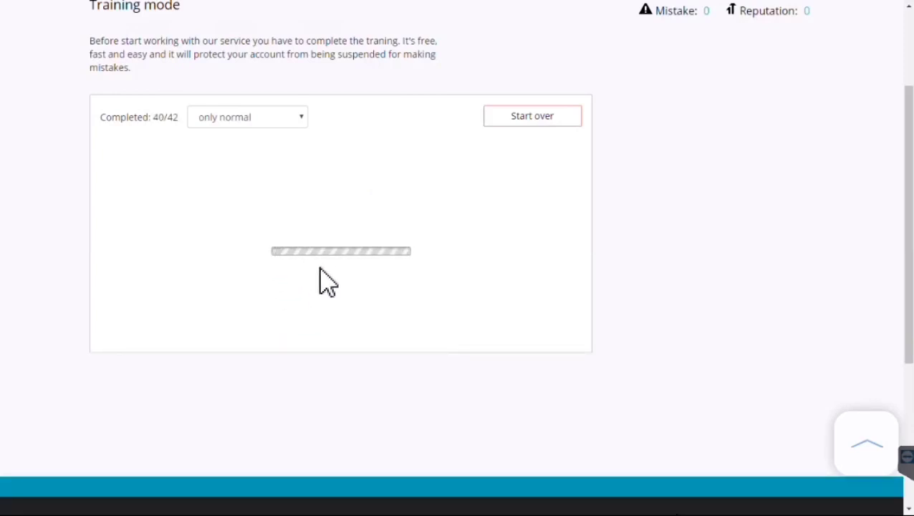
Flag the login-page screenshot as not a captcha after dismissing the enter-the-code warning
scroll(473, 322, "down", 2)
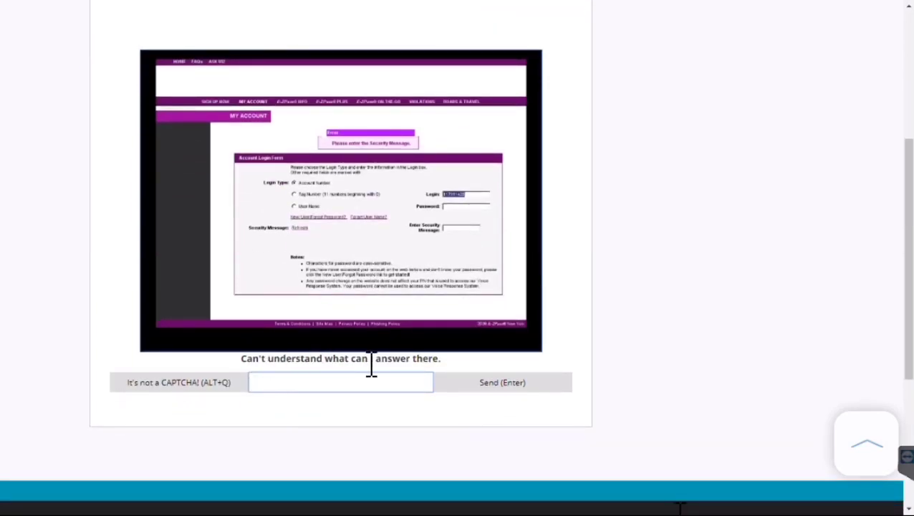
scroll(337, 337, "up", 1)
scroll(336, 333, "up", 1)
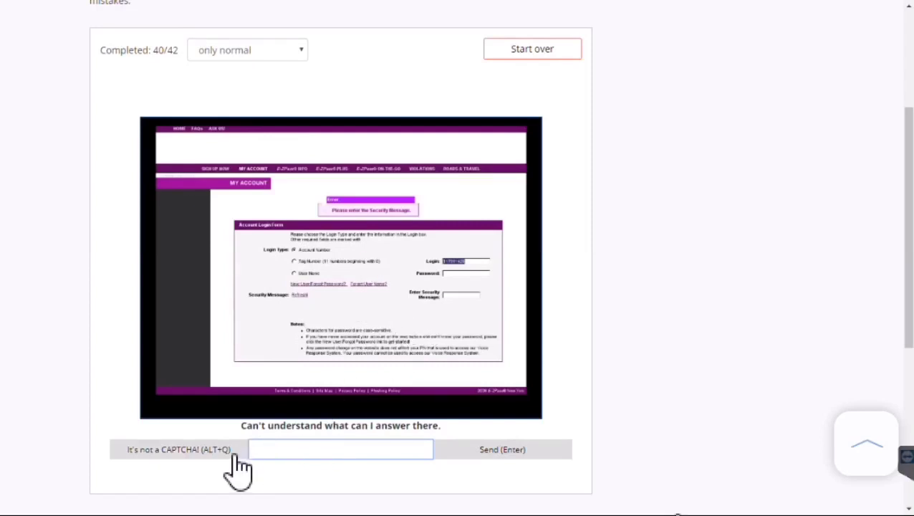
left_click(489, 458)
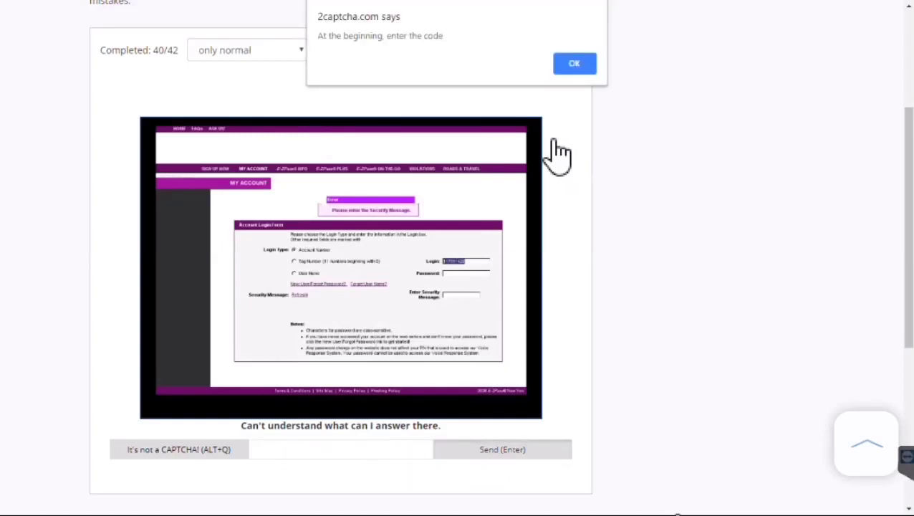
left_click(583, 72)
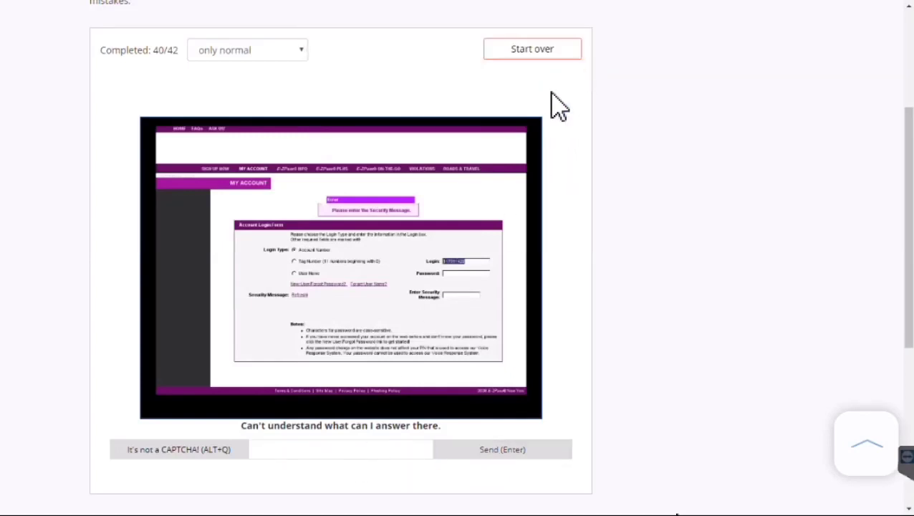
left_click(207, 453)
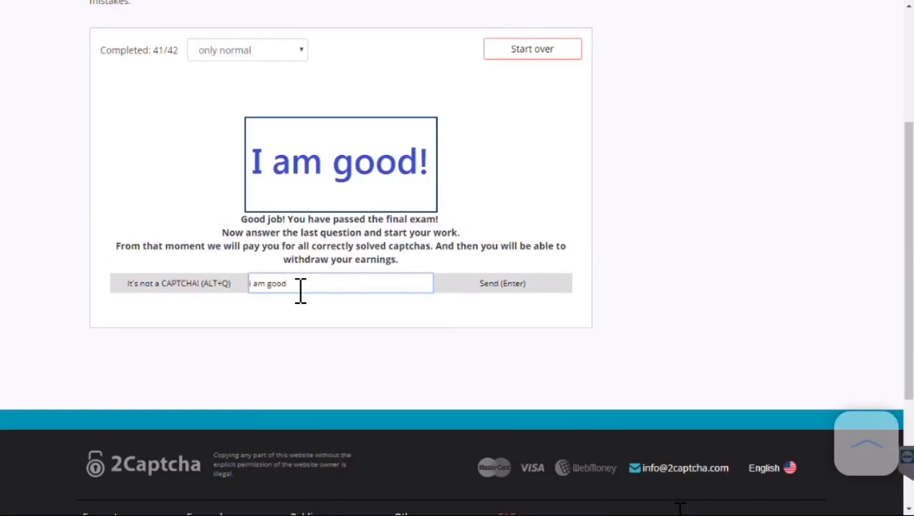
Answer the final exam task with 'i am good!'
type("i am good!")
key("Return")
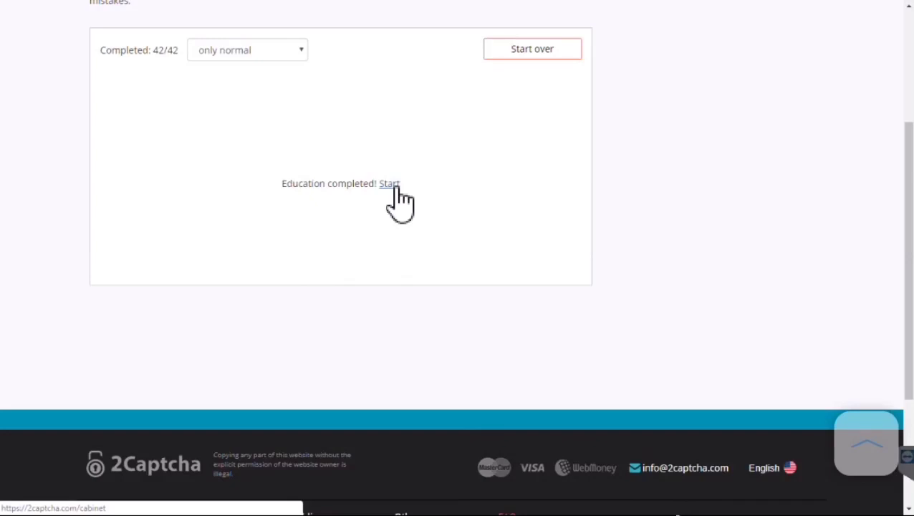
scroll(422, 215, "up", 3)
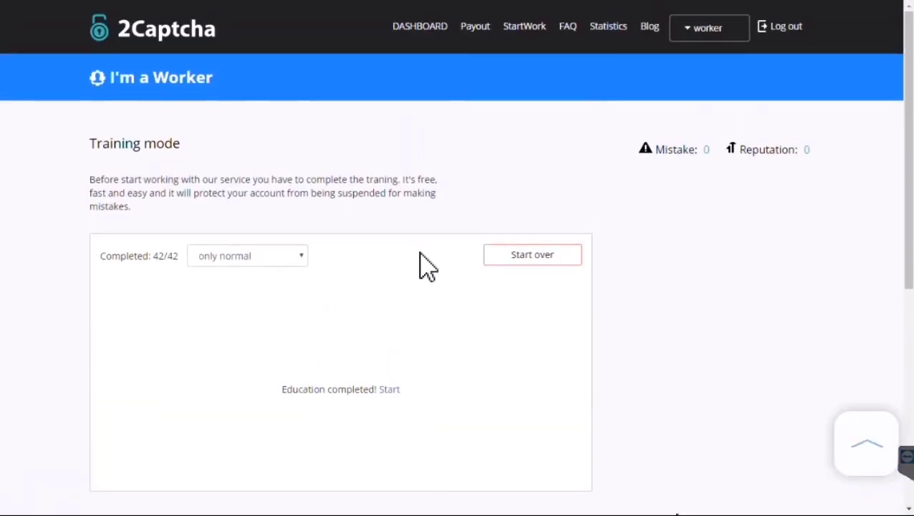
Leave training, agree to the worker terms, and start working
left_click(389, 389)
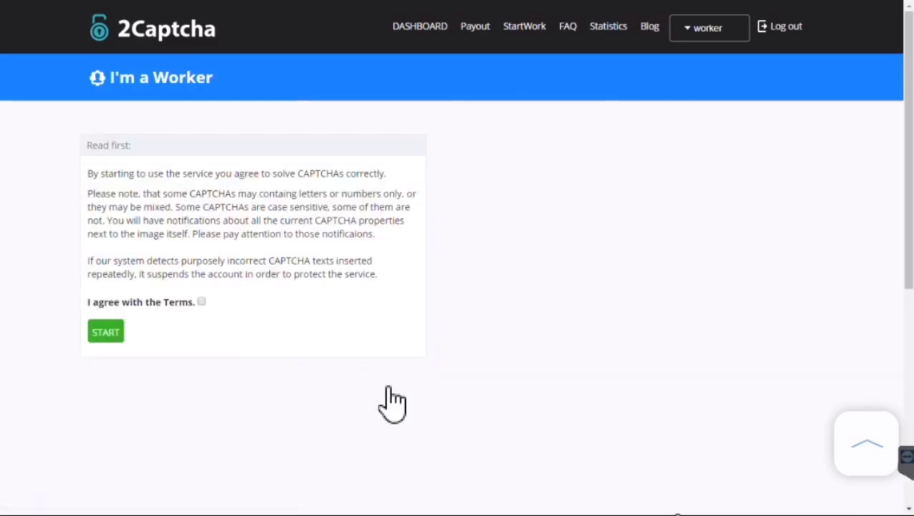
left_click(201, 301)
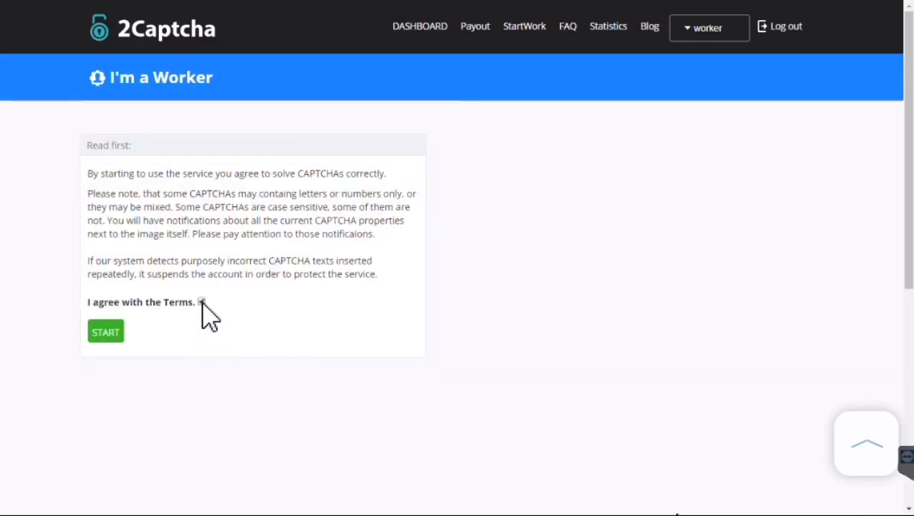
left_click(111, 333)
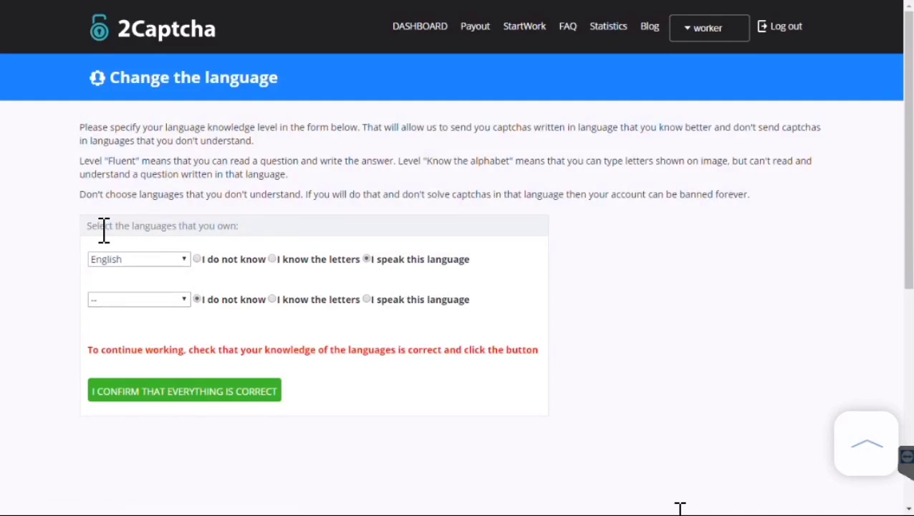
Keep English as the first spoken language, leave the second unset, and confirm
left_click_drag(177, 225, 275, 240)
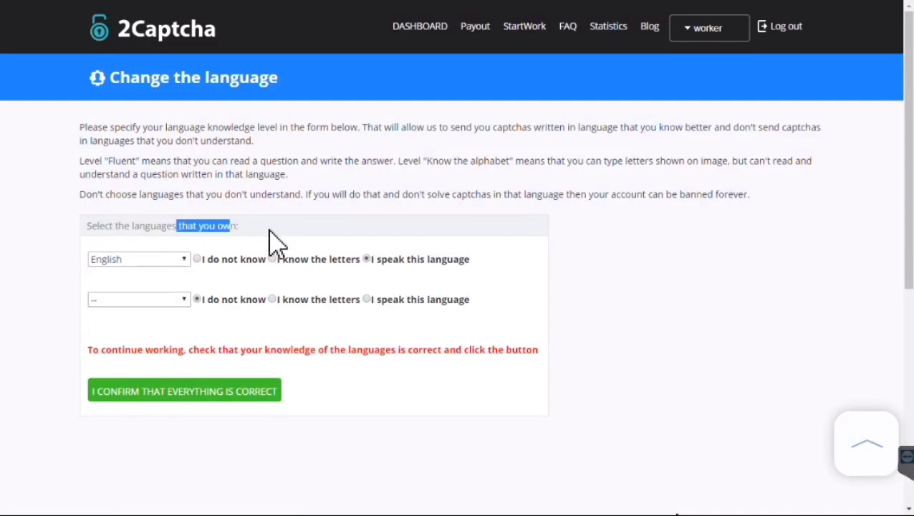
left_click(186, 259)
scroll(187, 306, "down", 1)
scroll(197, 296, "up", 1)
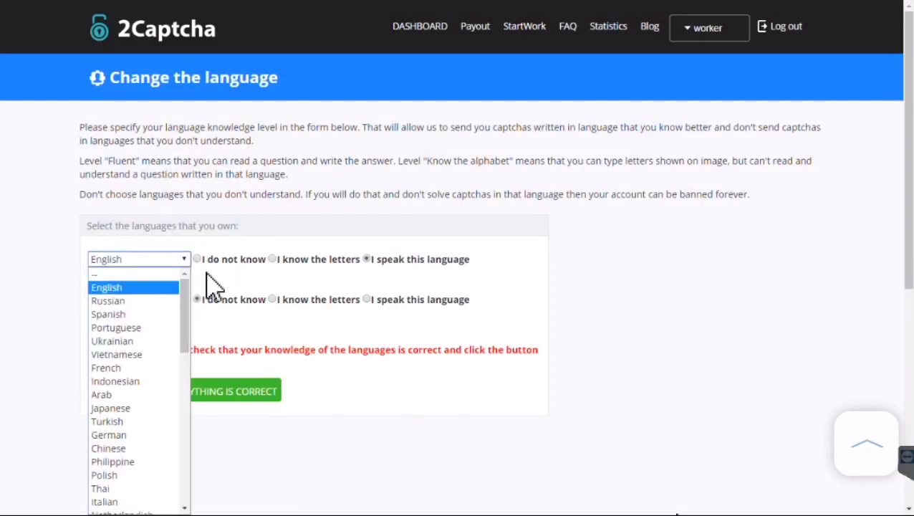
left_click(311, 234)
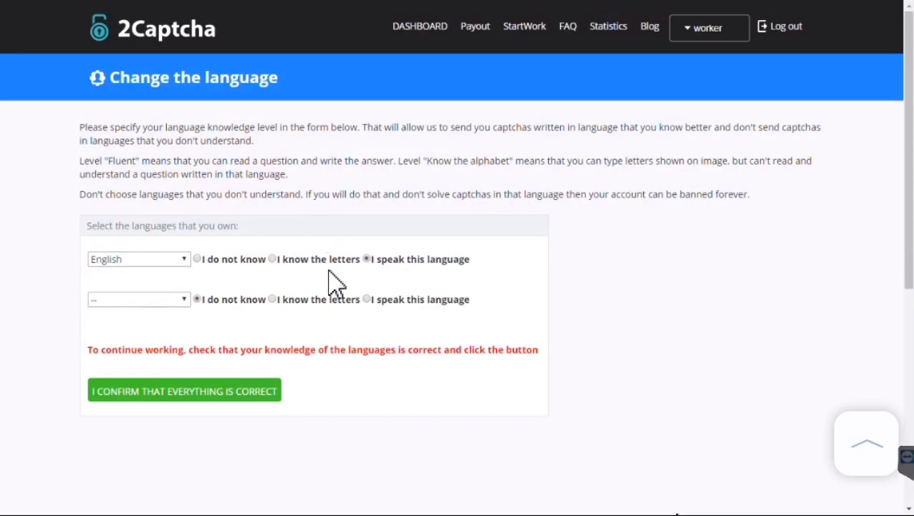
left_click(182, 300)
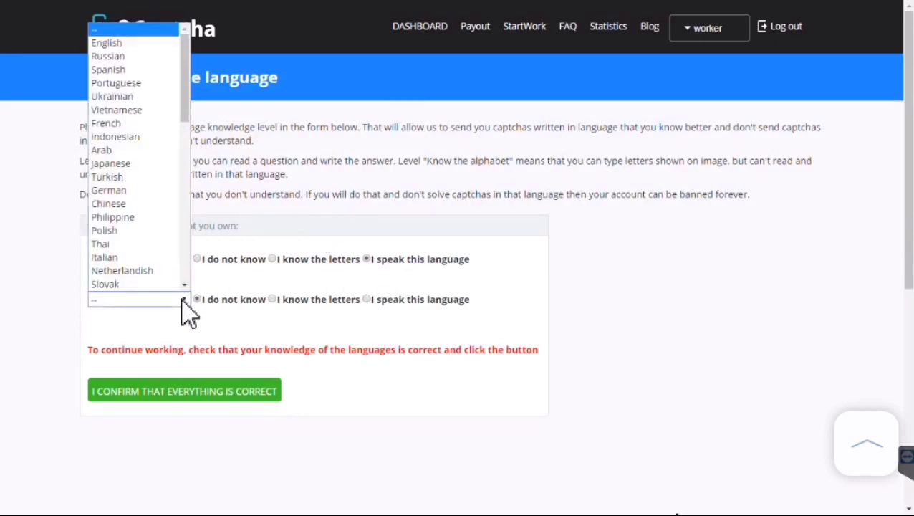
left_click(351, 207)
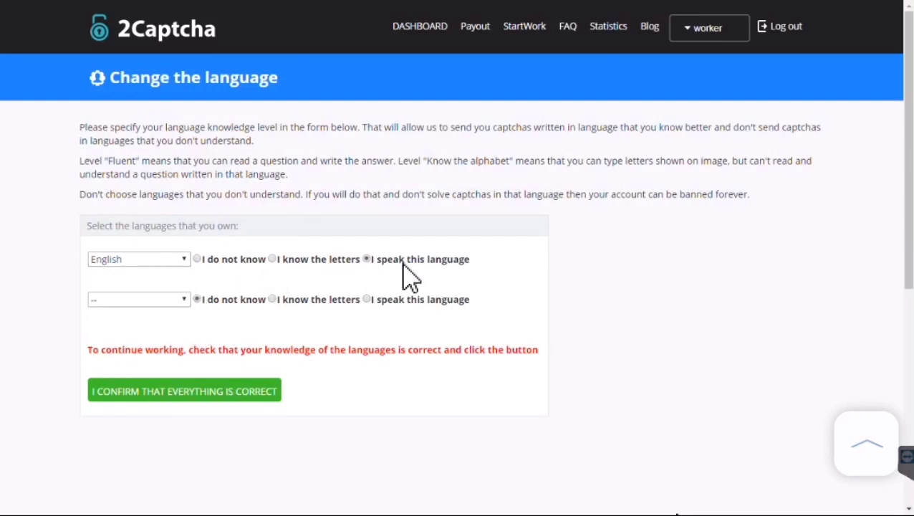
left_click(179, 398)
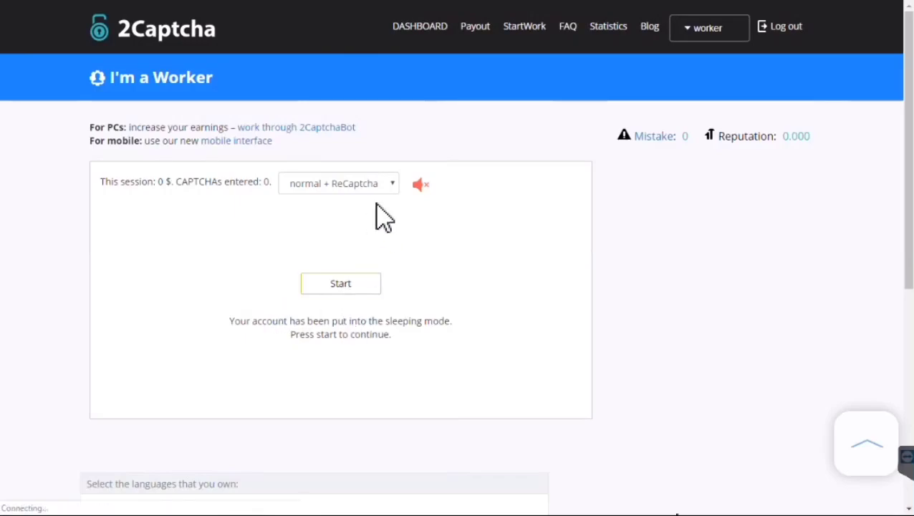
Switch to the mobile worker interface, start work, and answer the first paid captcha 'zbsd'
left_click(218, 149)
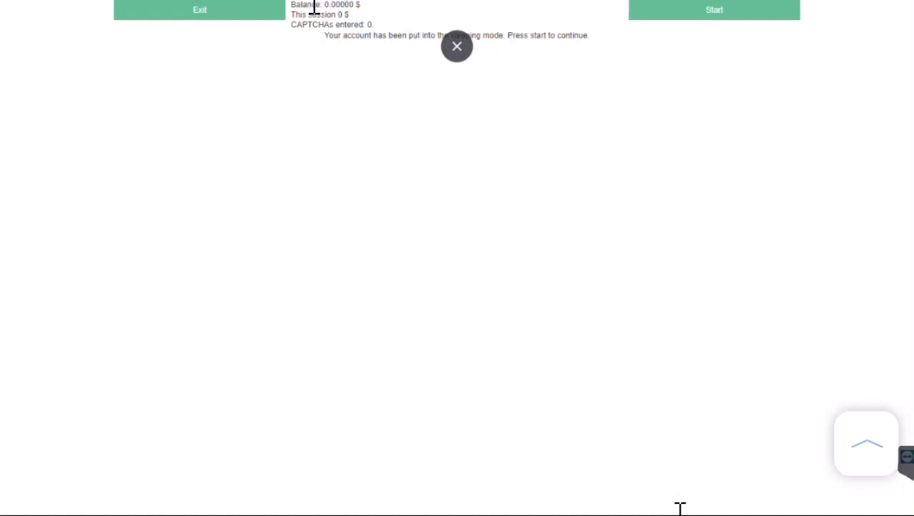
left_click(725, 15)
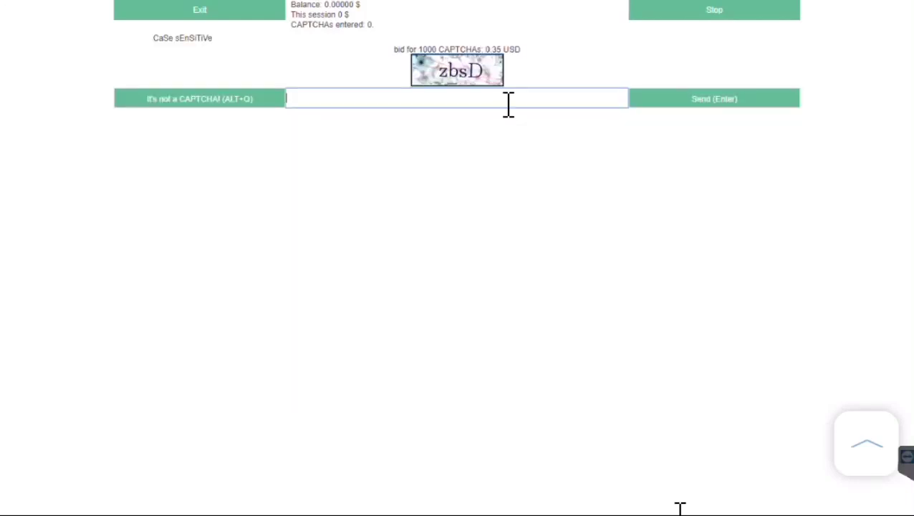
key("ctrl+plus")
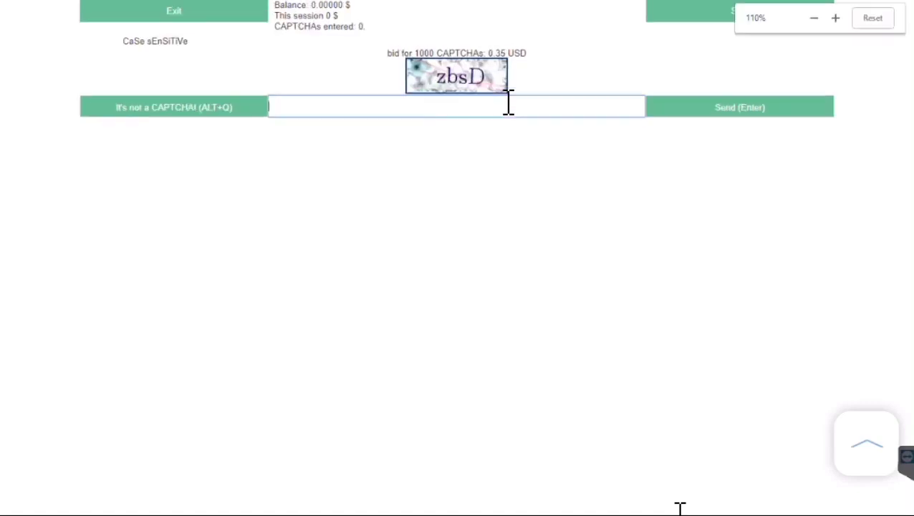
key("ctrl+minus")
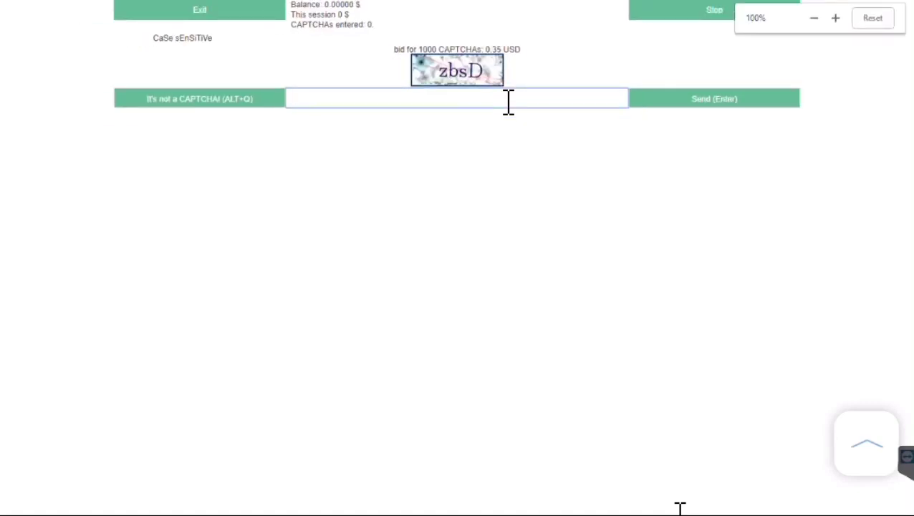
type("zb")
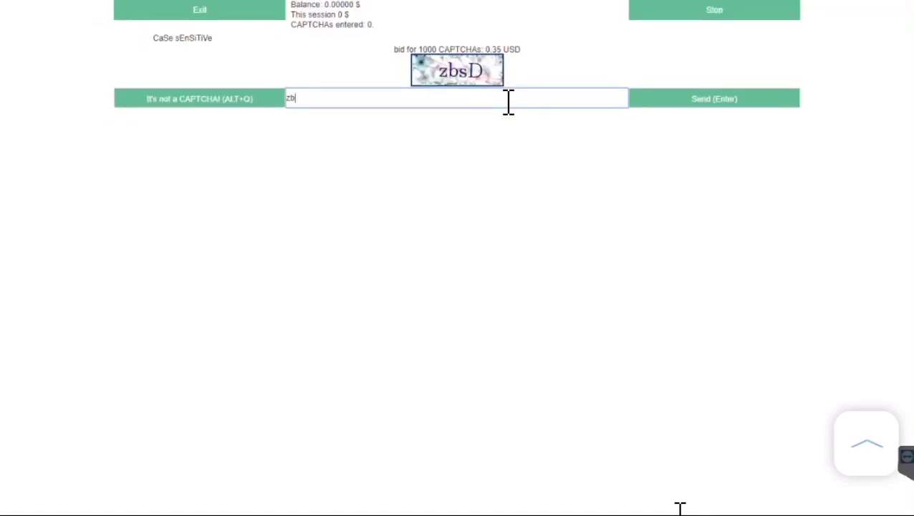
type("sd")
left_click(722, 105)
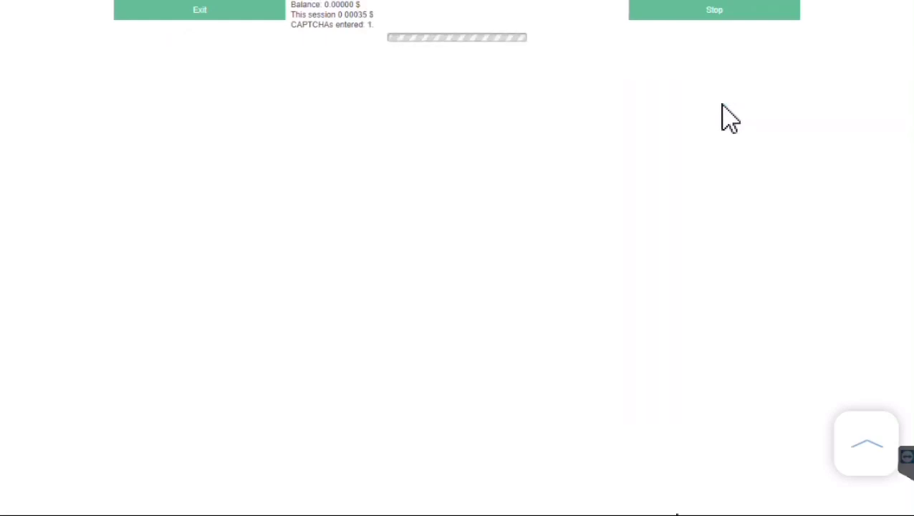